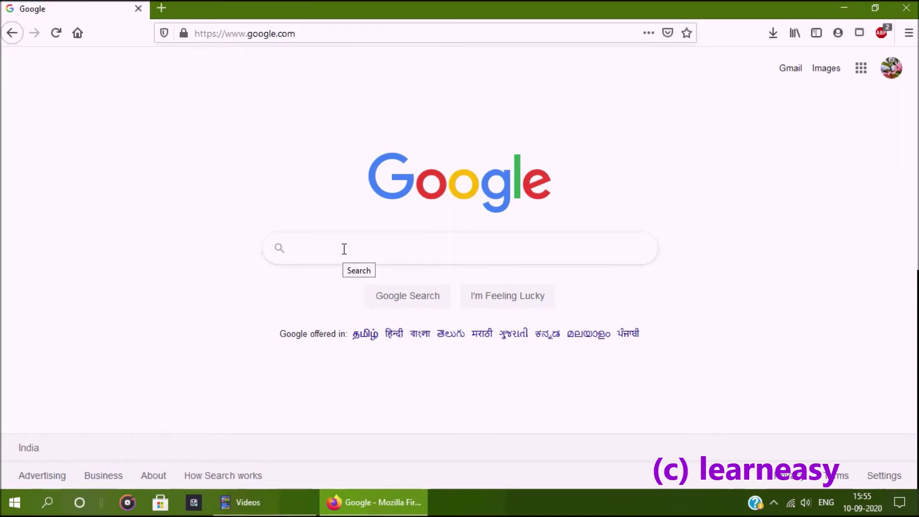
# - Search Google for 'india post recruitment' and reach the GDS Online portal via Opportunities - India Post
pyautogui.write('india post recr')
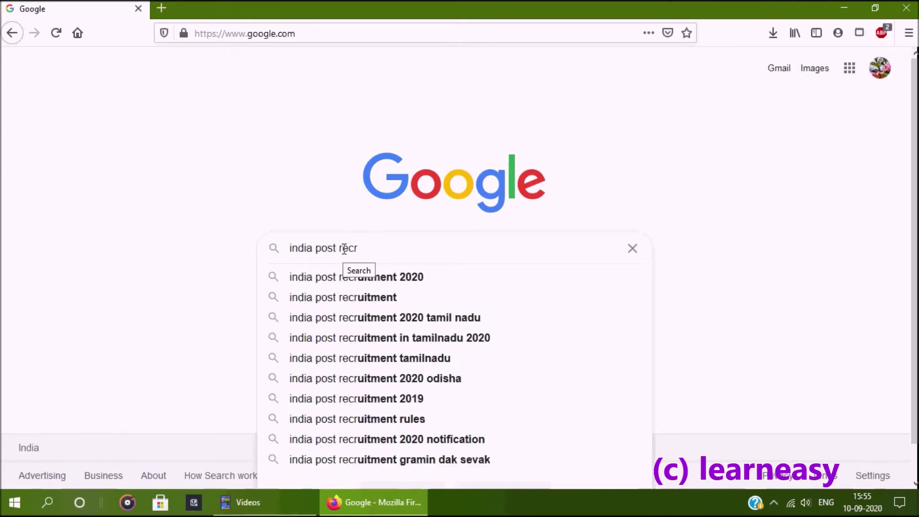
pyautogui.press('Down')
pyautogui.press('Down')
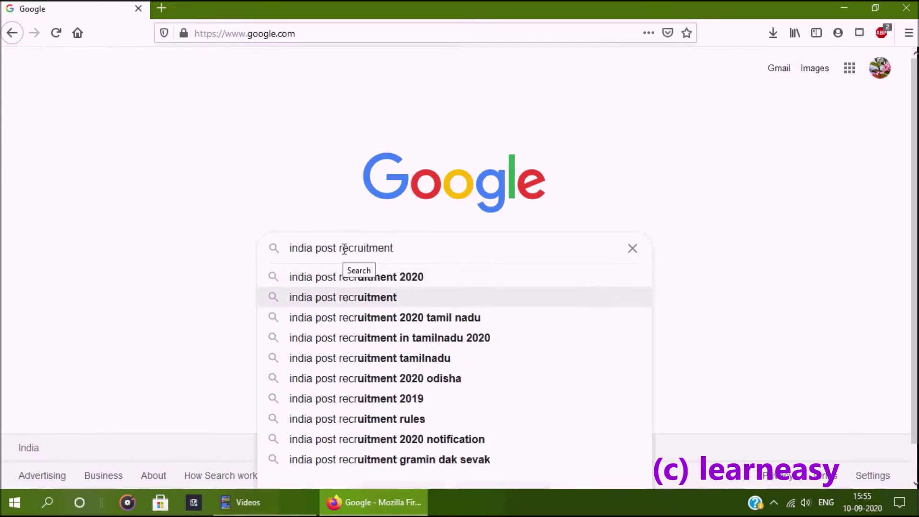
pyautogui.press('Return')
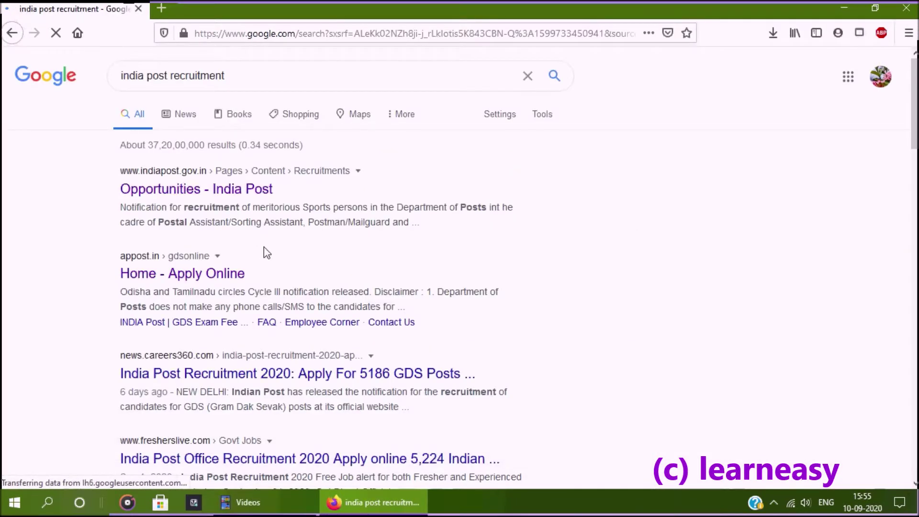
pyautogui.click(241, 192)
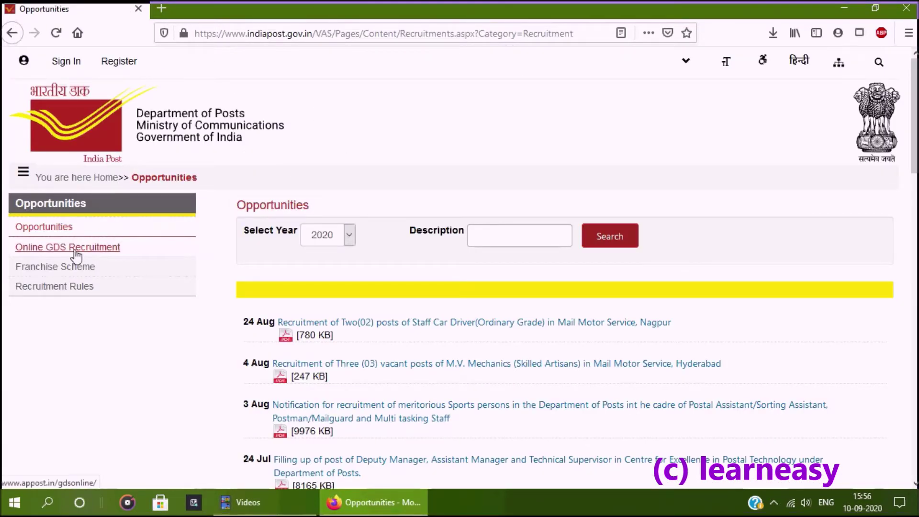
pyautogui.click(75, 256)
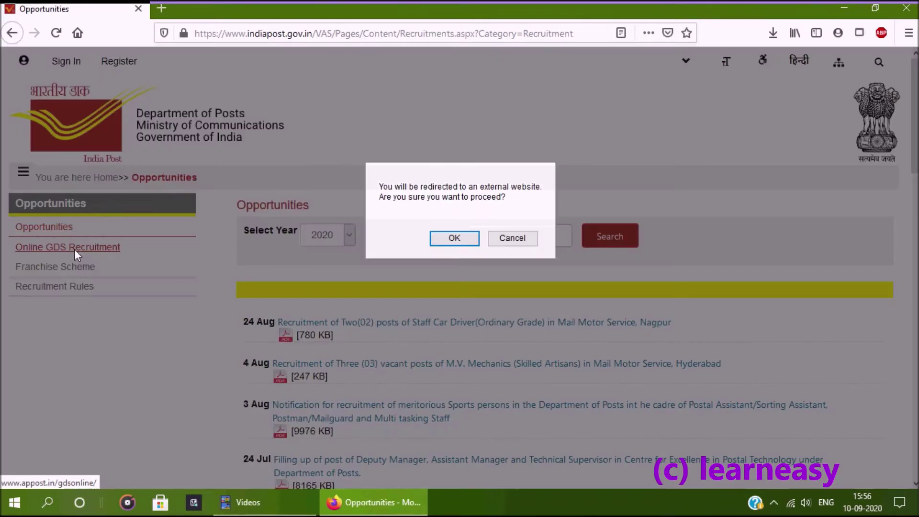
pyautogui.click(453, 241)
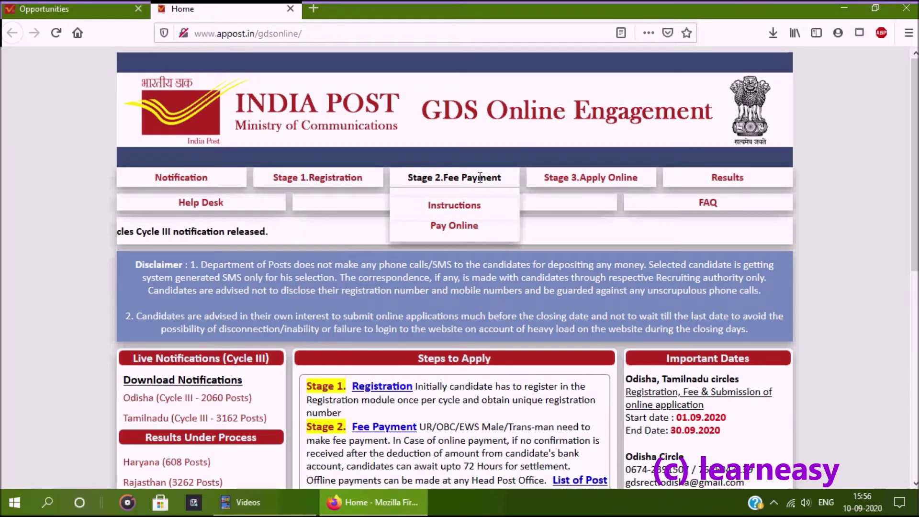
# - Open the Stage 1 Registration link under Steps to Apply
pyautogui.moveTo(606, 177)
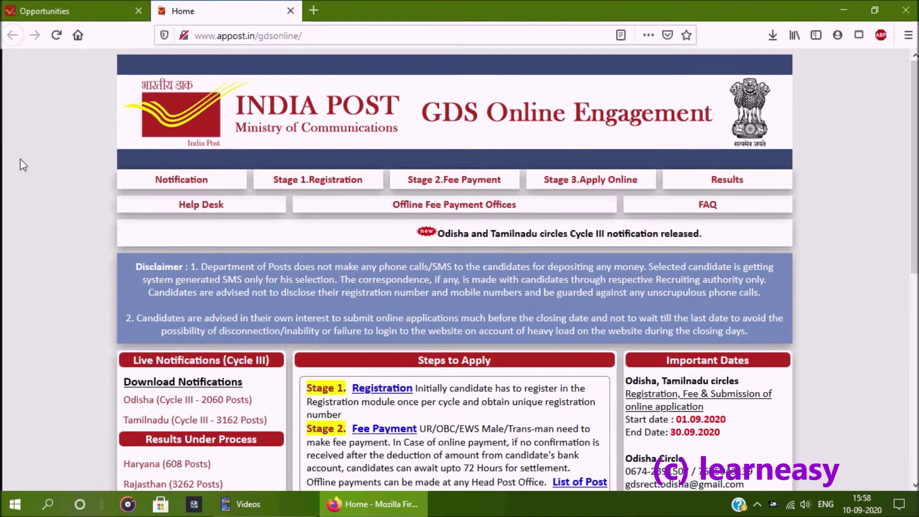
pyautogui.scroll(-3, 20, 159)
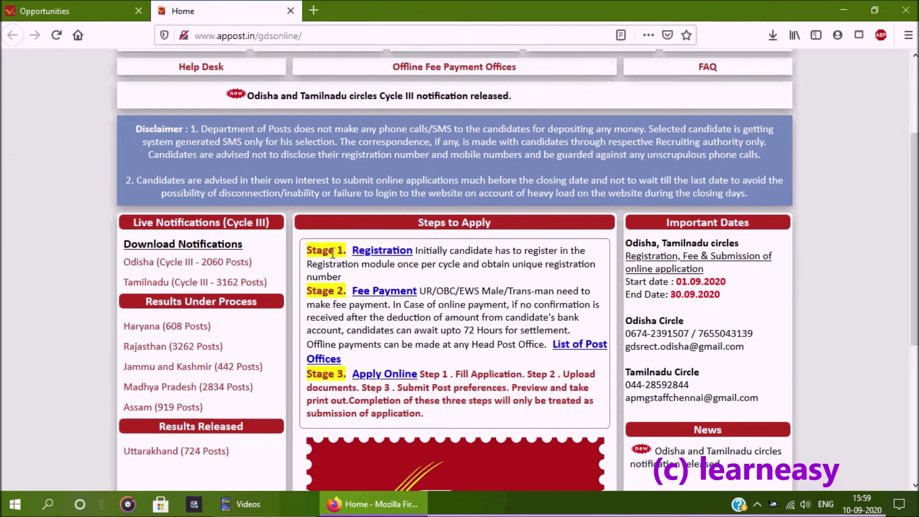
pyautogui.click(390, 256)
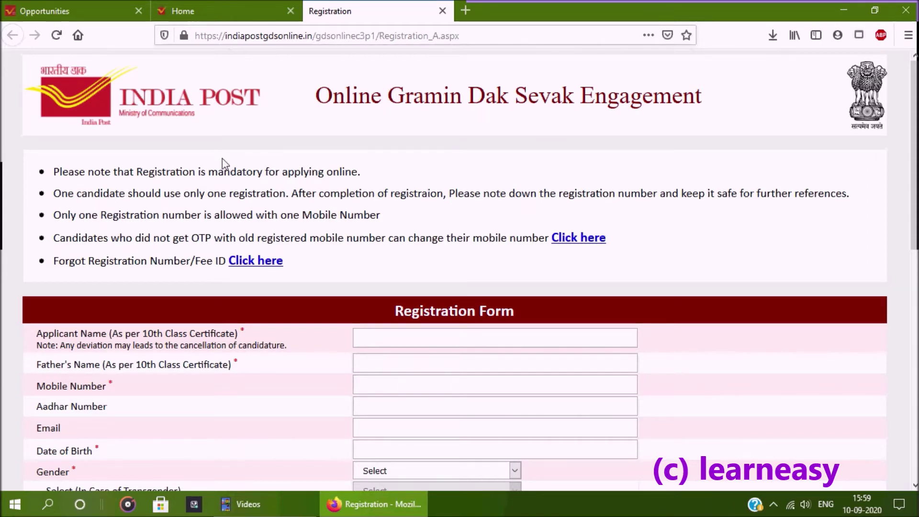
# - Enter the applicant's full name in the Name field
pyautogui.scroll(-3, 225, 152)
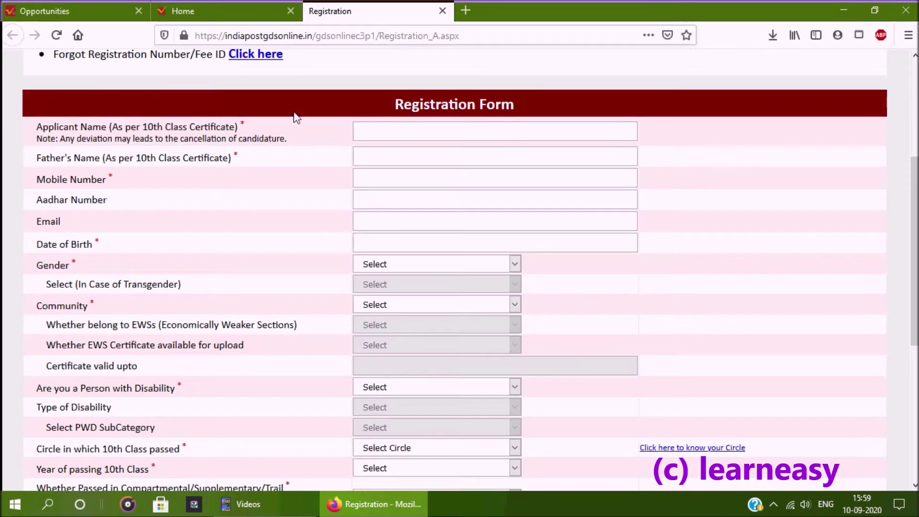
pyautogui.click(388, 134)
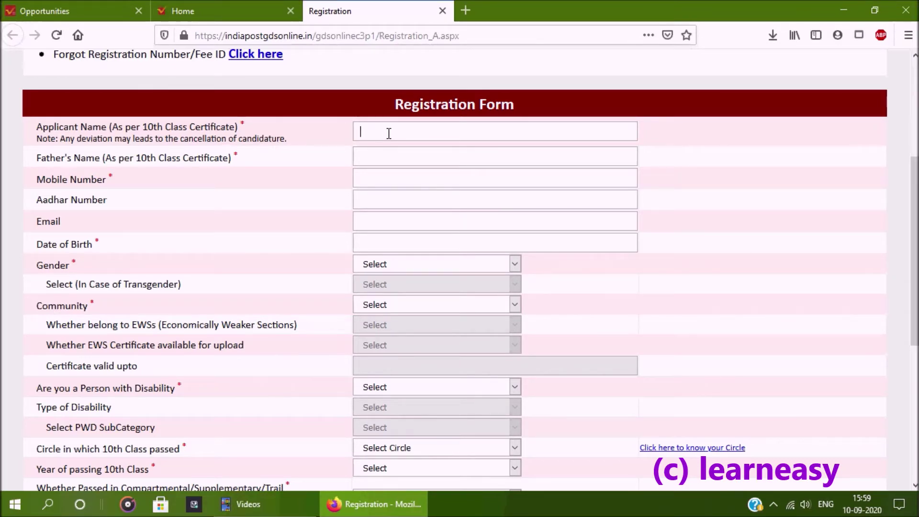
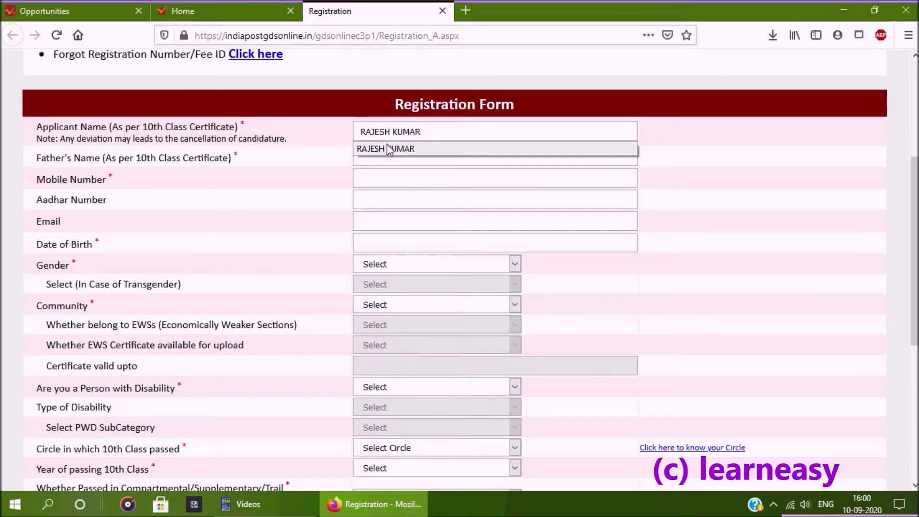
pyautogui.click(386, 146)
pyautogui.write('K')
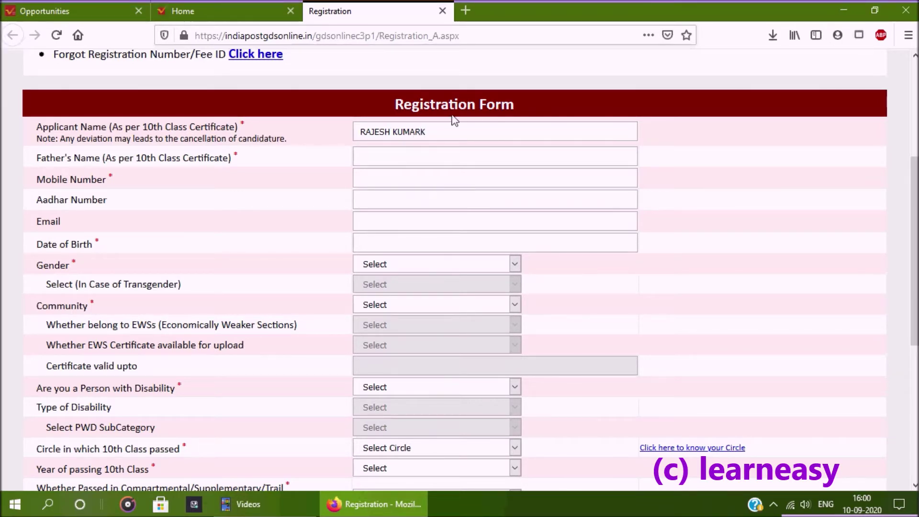
pyautogui.press('BackSpace')
pyautogui.write('K')
# - Fill in the father's name and the applicant's mobile number
pyautogui.click(399, 154)
pyautogui.write('KALAI')
pyautogui.click(372, 179)
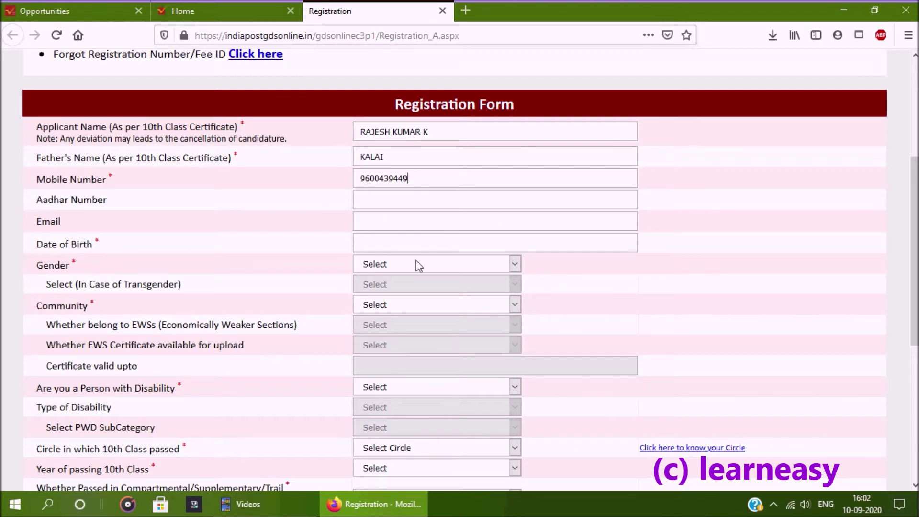
# - Pick the applicant's birth year and day in the Date of Birth calendar
pyautogui.click(411, 243)
pyautogui.click(488, 268)
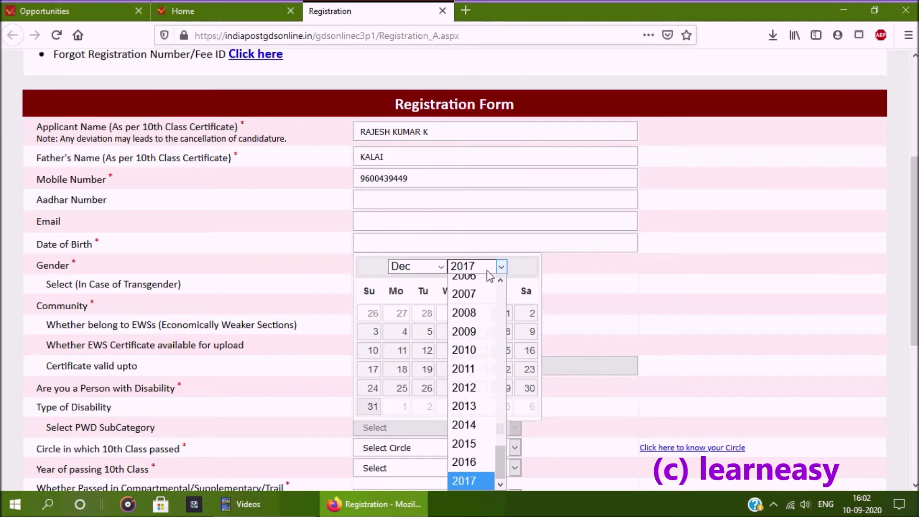
pyautogui.scroll(4, 472, 349)
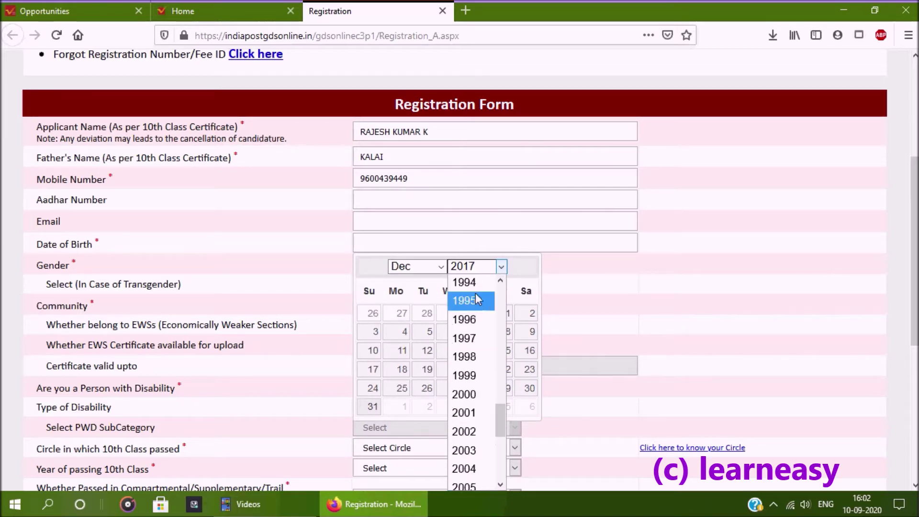
pyautogui.click(463, 283)
pyautogui.click(482, 351)
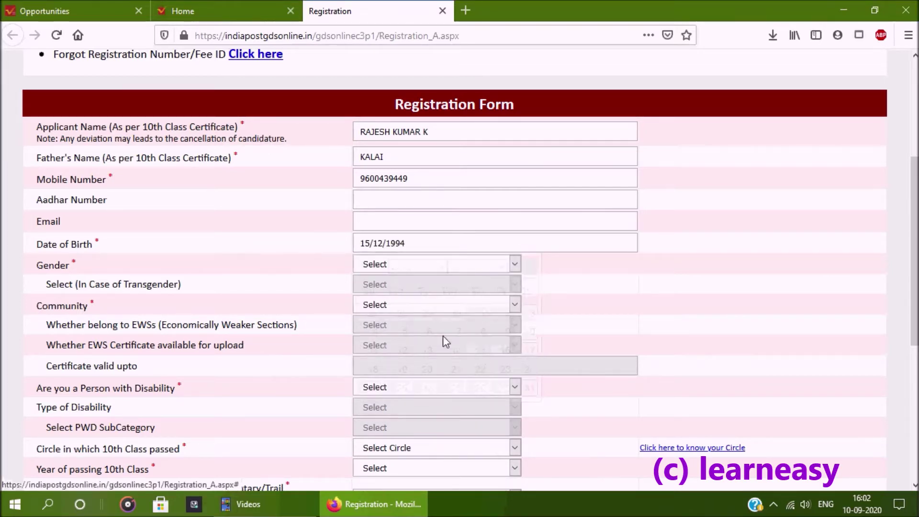
# - Set gender to Male and community to SC
pyautogui.click(383, 271)
pyautogui.click(376, 283)
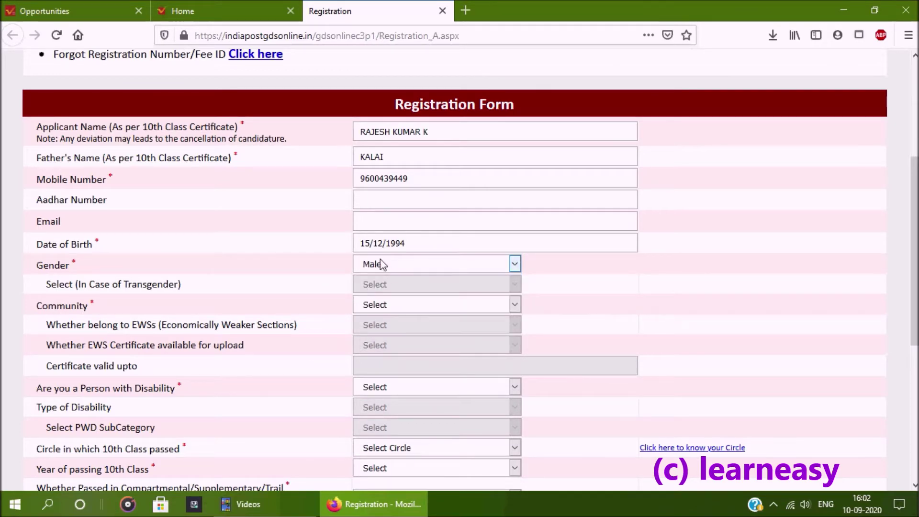
pyautogui.scroll(-2, 115, 297)
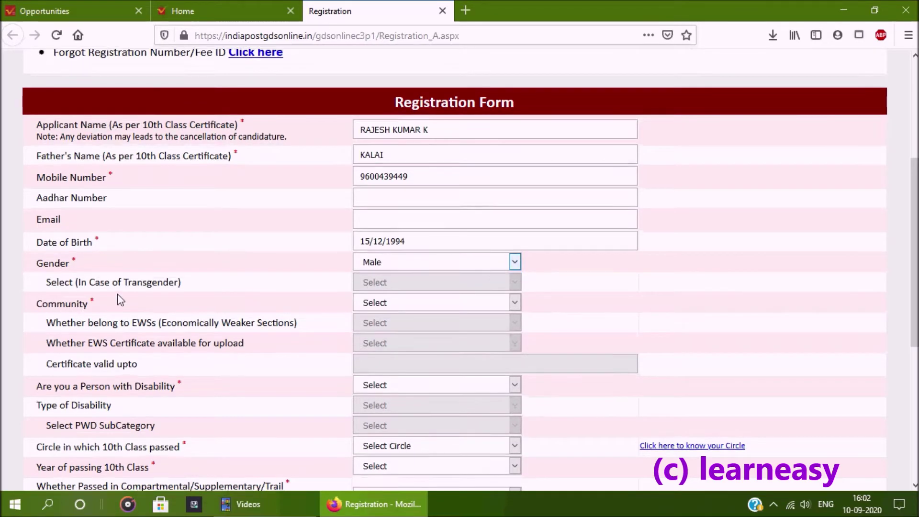
pyautogui.click(368, 235)
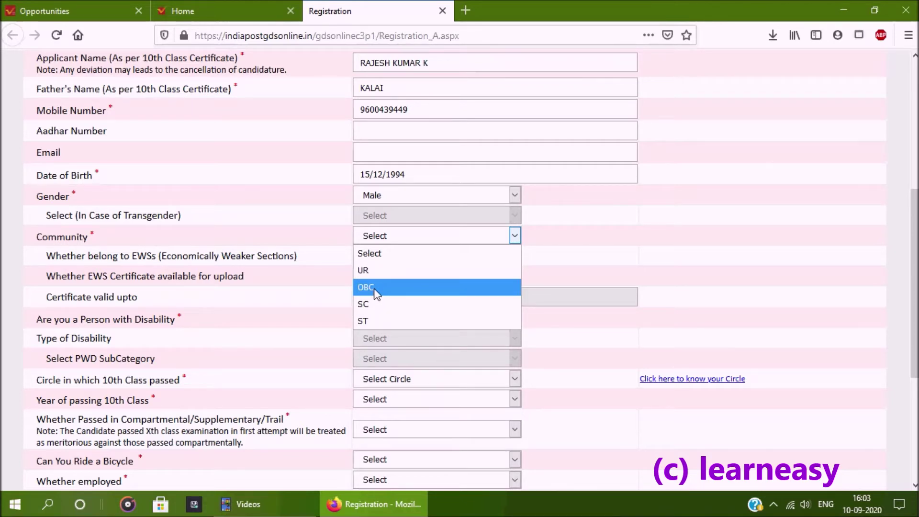
pyautogui.click(145, 255)
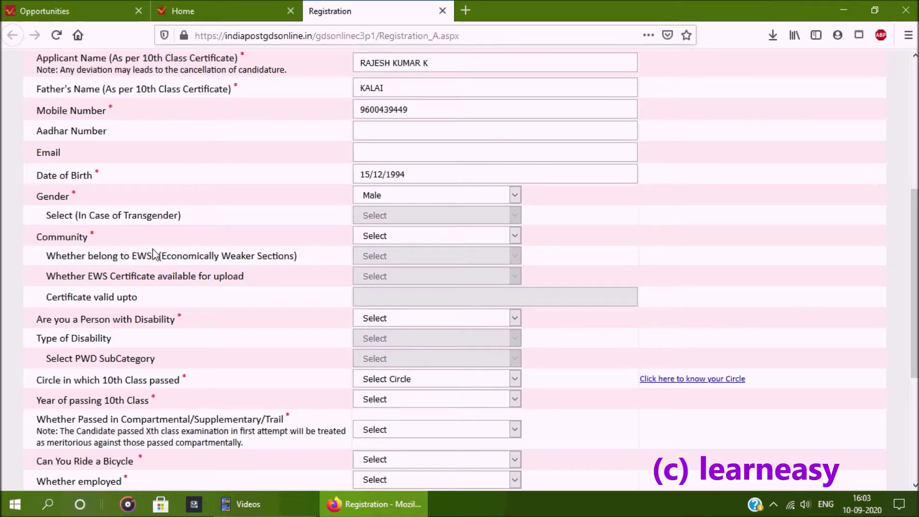
pyautogui.click(380, 237)
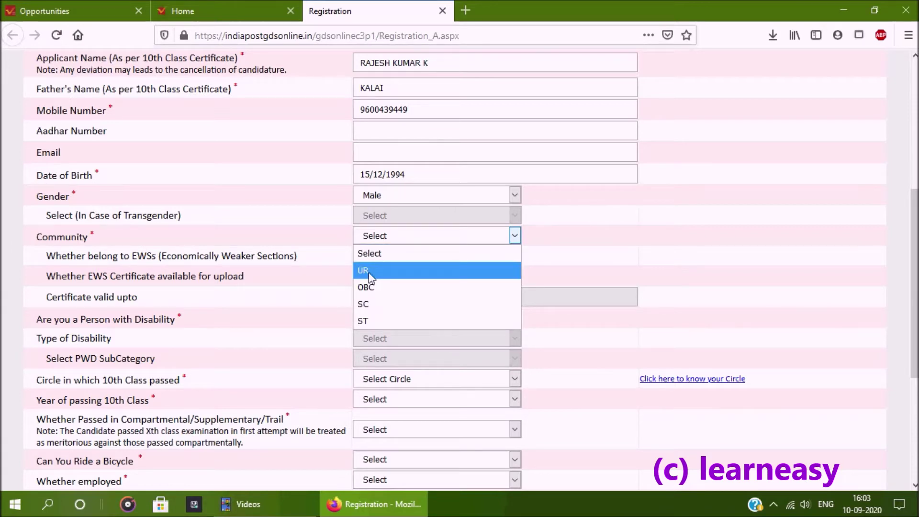
pyautogui.click(369, 301)
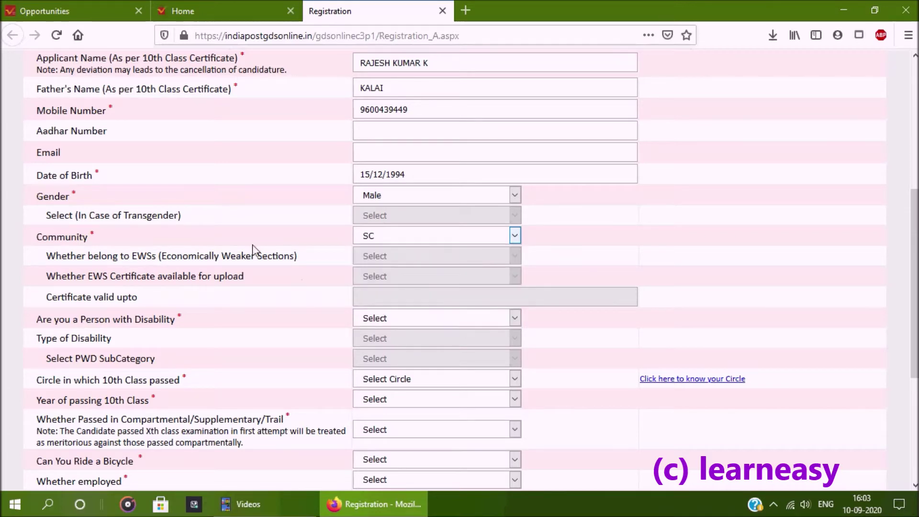
pyautogui.scroll(-4, 268, 242)
pyautogui.scroll(1, 206, 158)
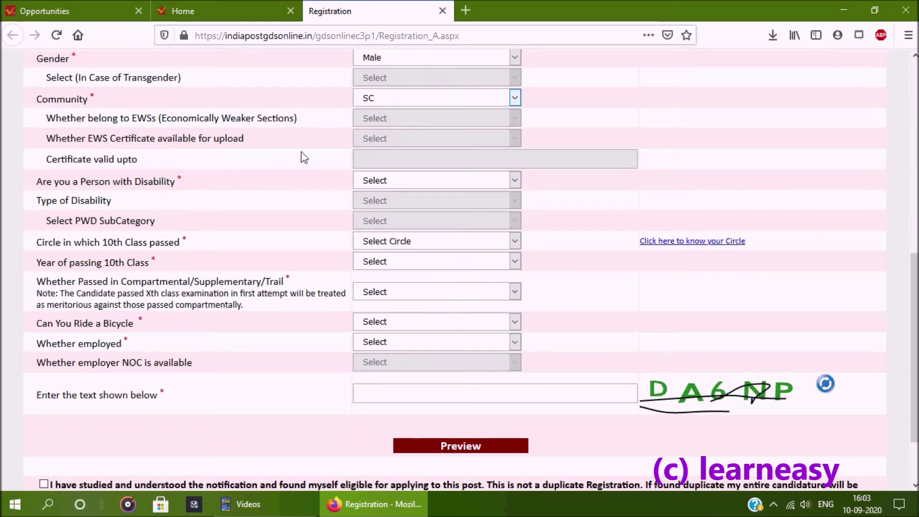
# - Answer No to the disability question and set the 10th class circle to Tamilnadu
pyautogui.click(412, 181)
pyautogui.click(412, 180)
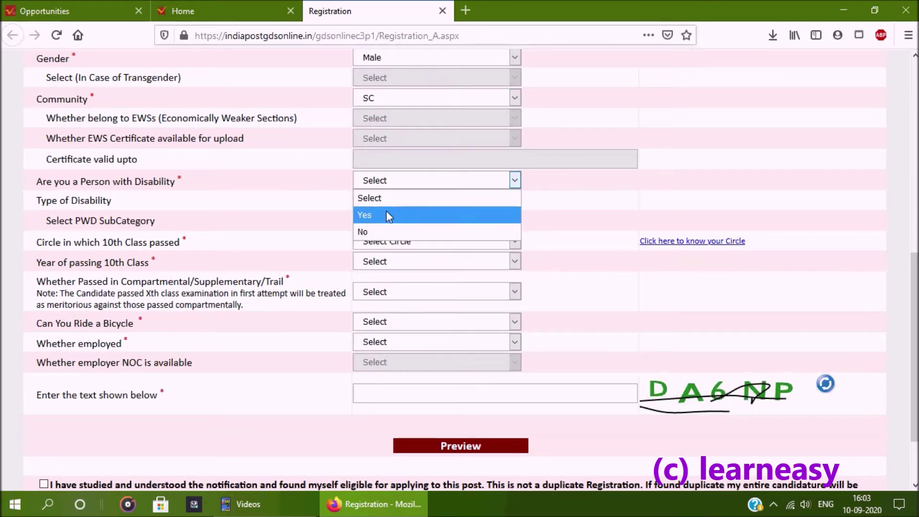
pyautogui.click(383, 239)
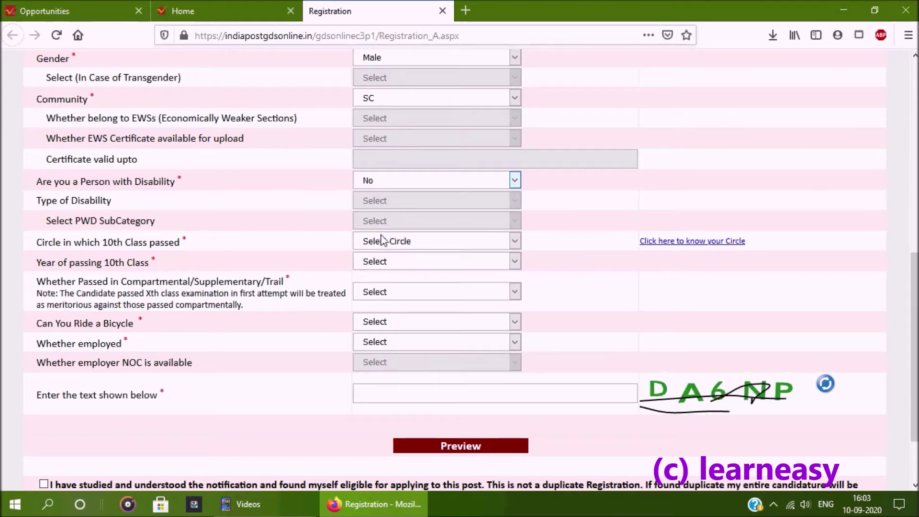
pyautogui.scroll(-3, 205, 217)
pyautogui.press('Tab')
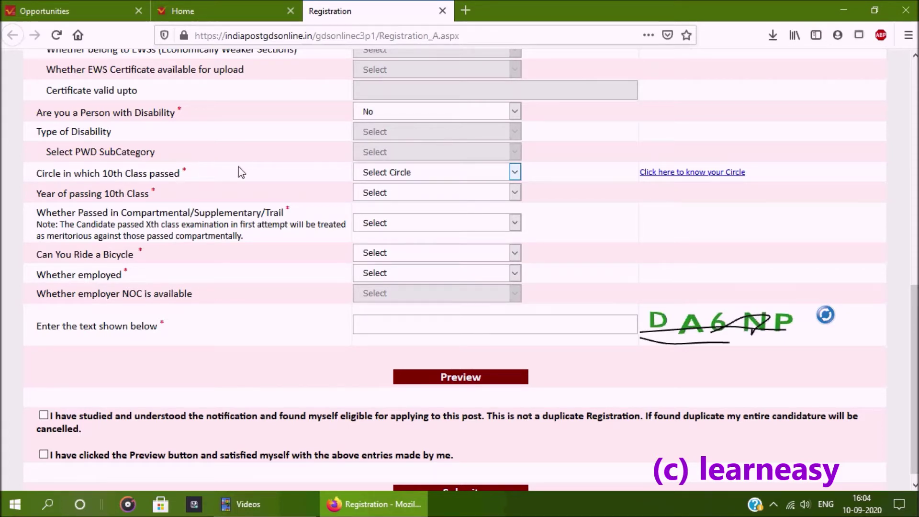
pyautogui.click(371, 173)
pyautogui.scroll(-2, 403, 435)
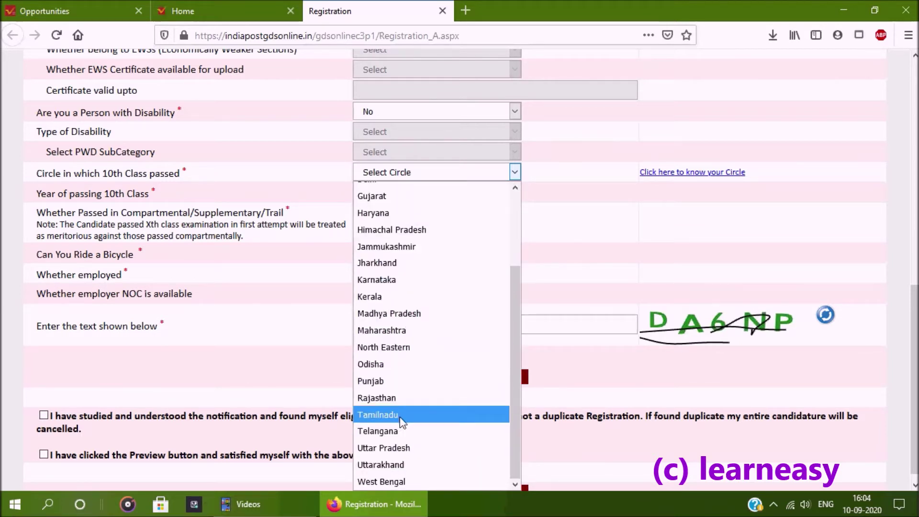
pyautogui.click(401, 416)
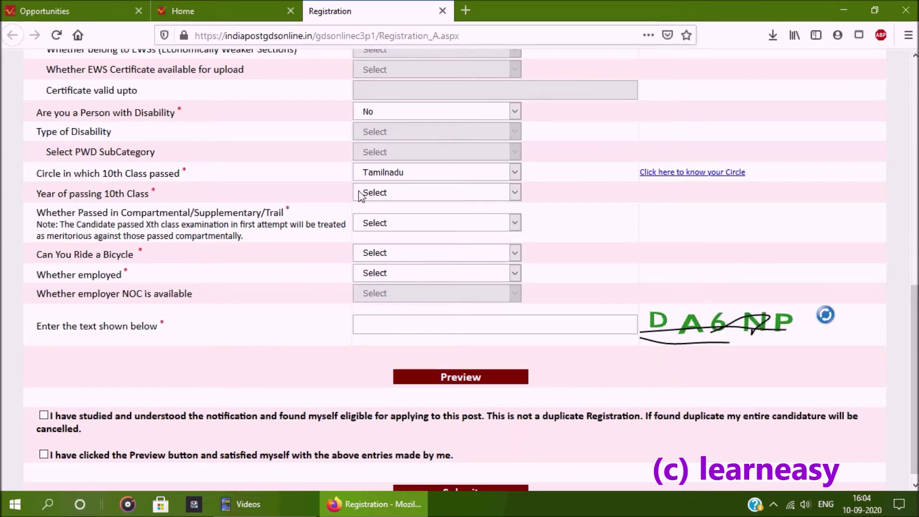
# - Set the 10th passing year to 2010 and result to Passed in First Attempt
pyautogui.click(397, 193)
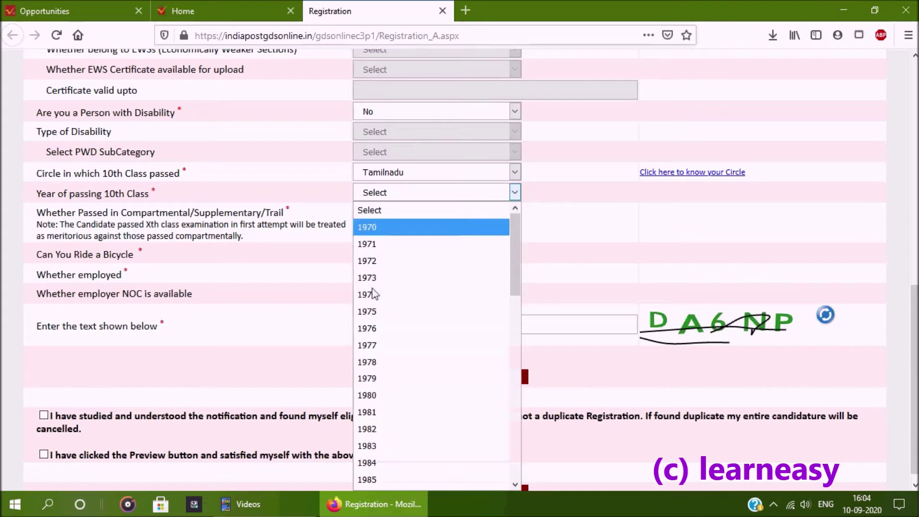
pyautogui.scroll(-6, 372, 398)
pyautogui.scroll(-5, 387, 411)
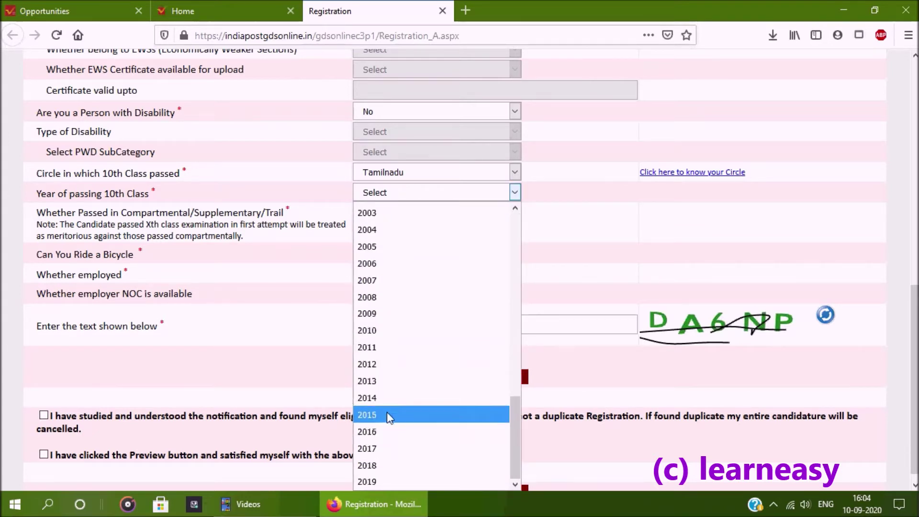
pyautogui.click(384, 329)
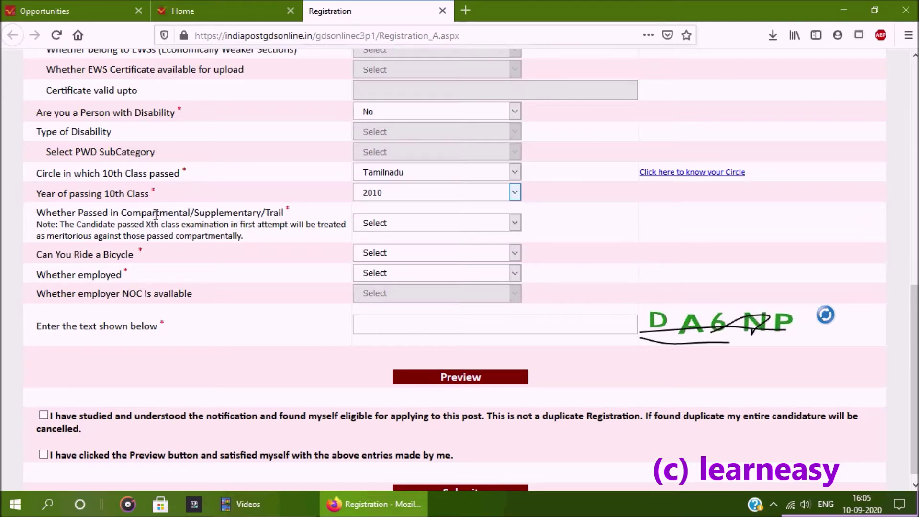
pyautogui.click(381, 224)
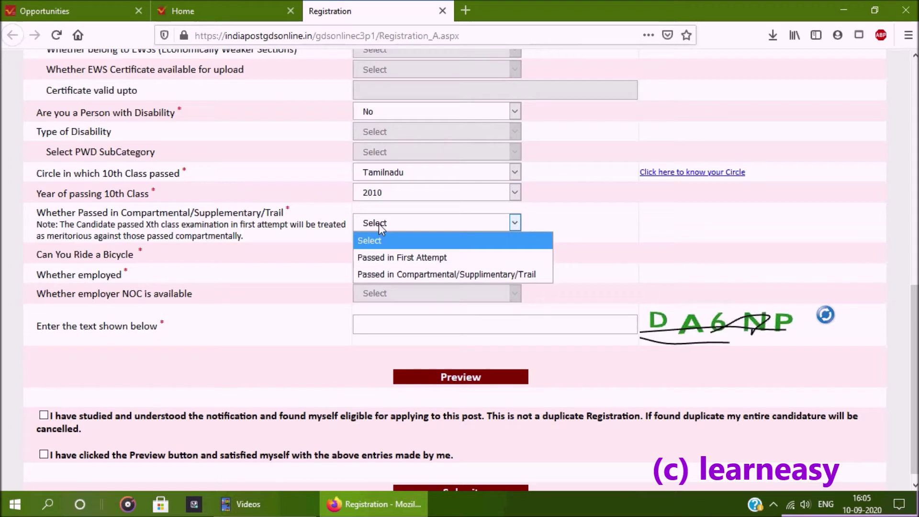
pyautogui.click(374, 263)
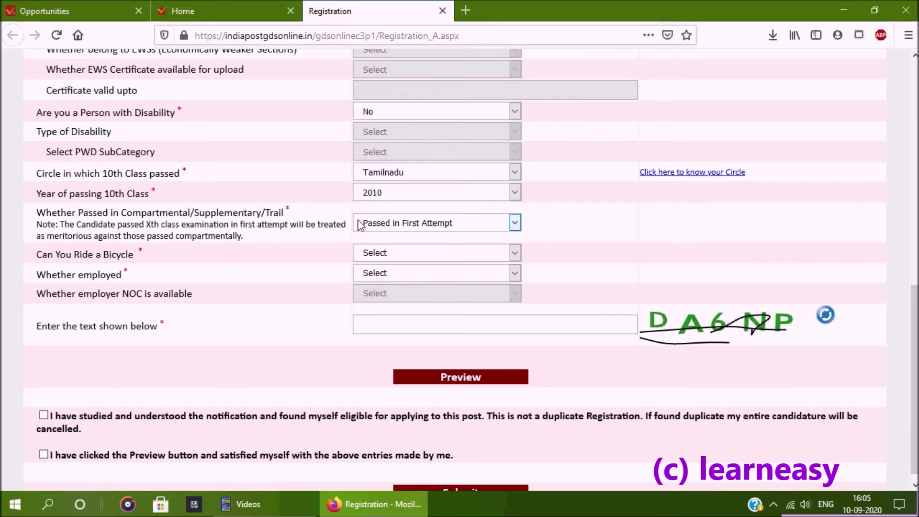
pyautogui.click(360, 225)
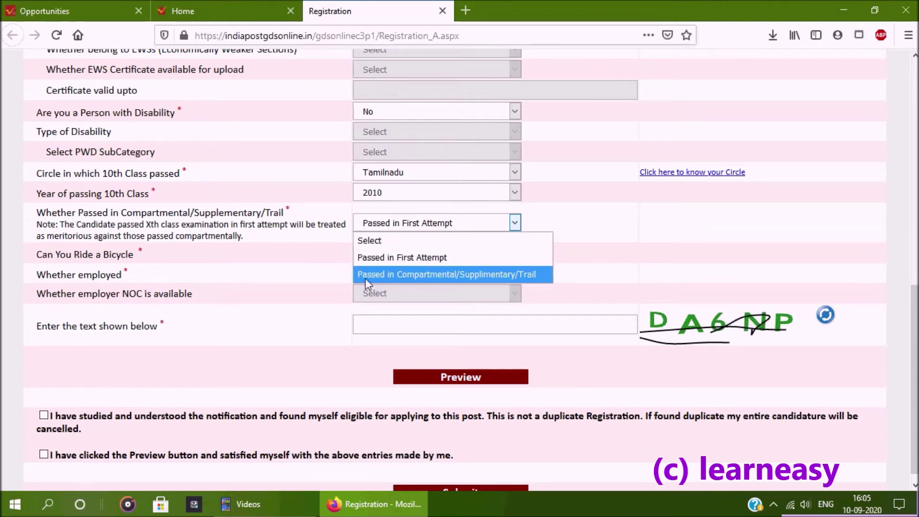
pyautogui.click(383, 257)
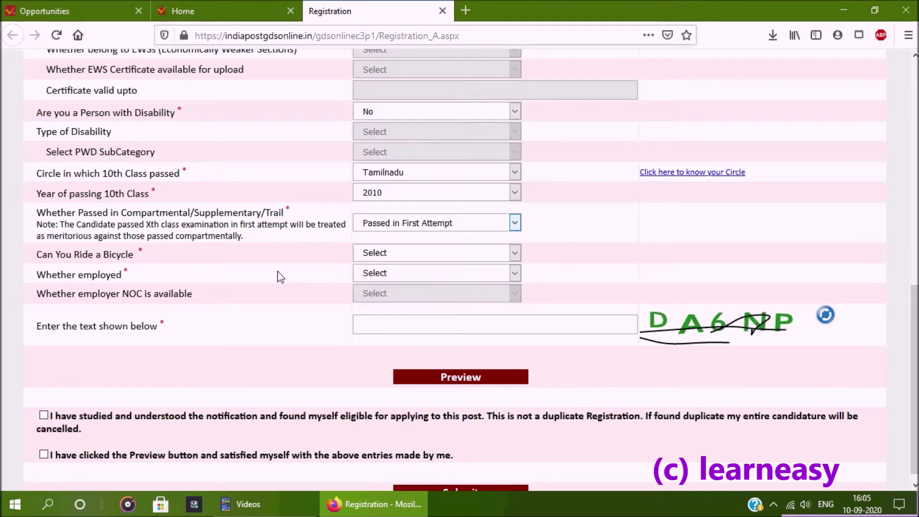
# - Answer Yes to riding a bicycle and No to employment, then enter the captcha text
pyautogui.scroll(-1, 87, 260)
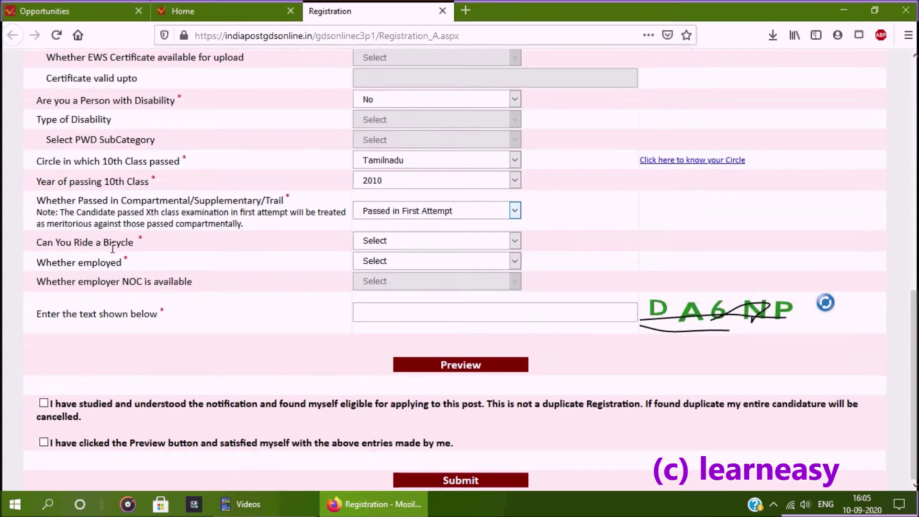
pyautogui.click(378, 240)
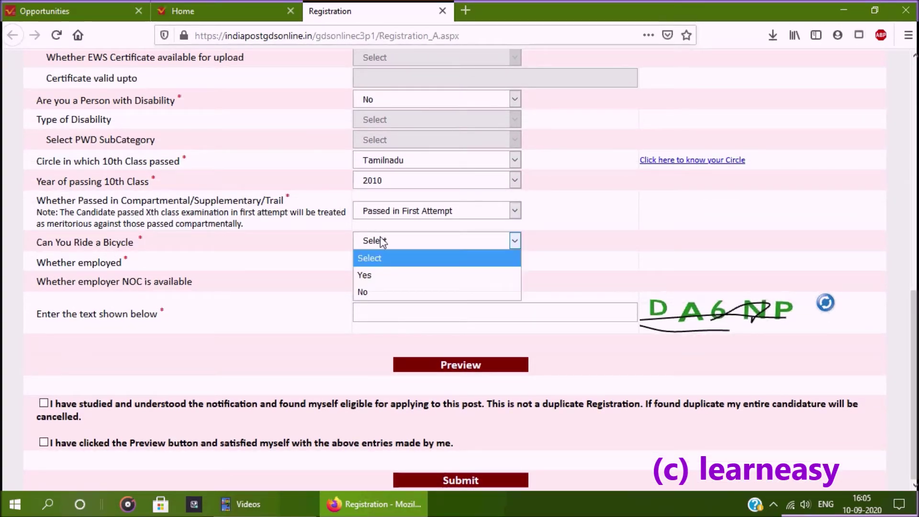
pyautogui.click(373, 271)
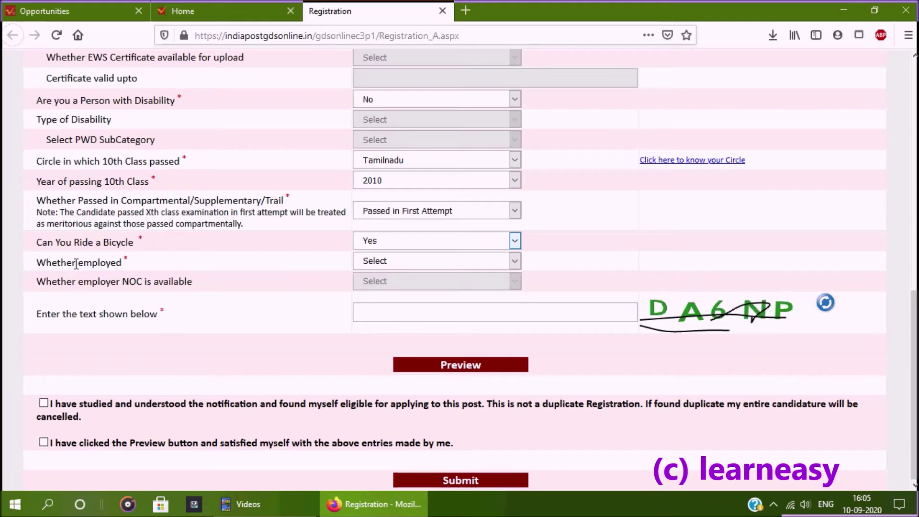
pyautogui.click(372, 262)
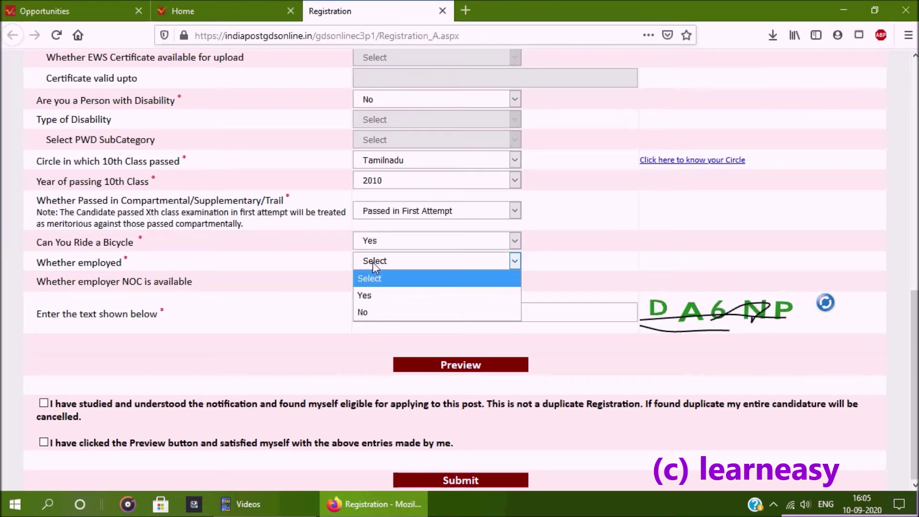
pyautogui.click(367, 296)
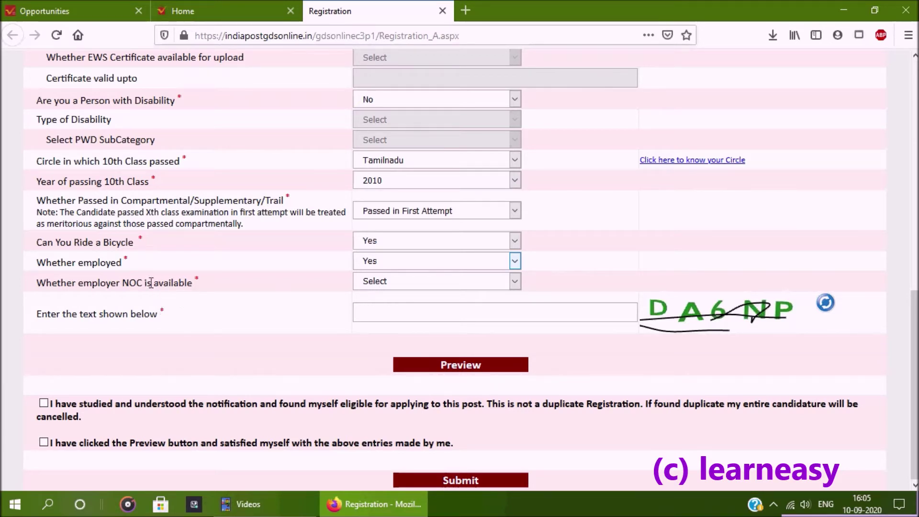
pyautogui.click(372, 263)
pyautogui.click(371, 312)
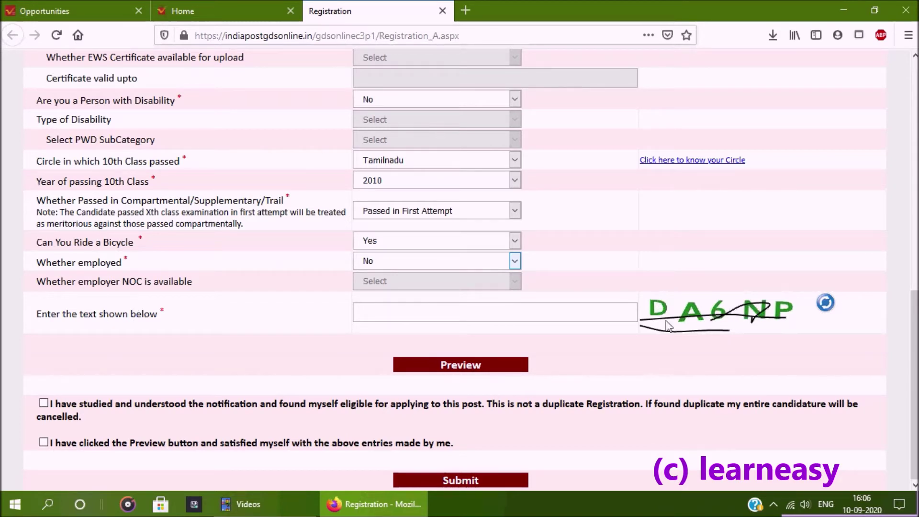
pyautogui.click(575, 310)
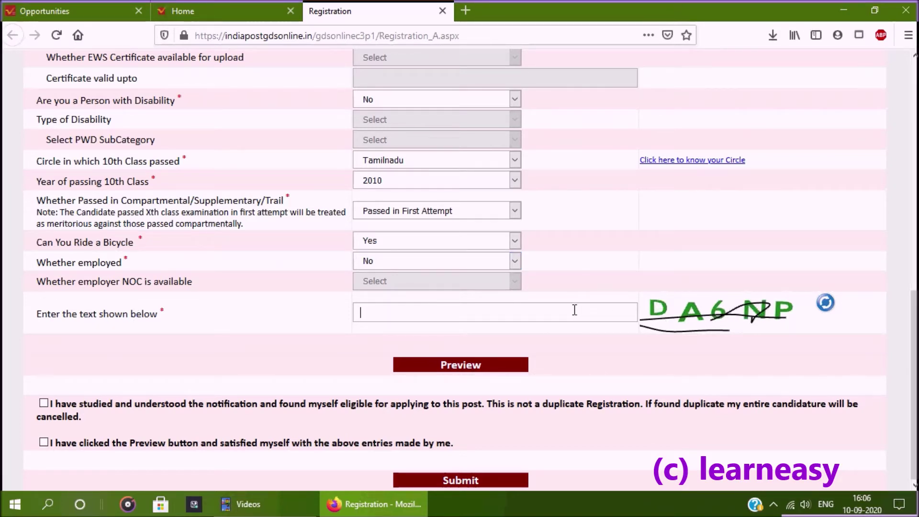
pyautogui.write('DA')
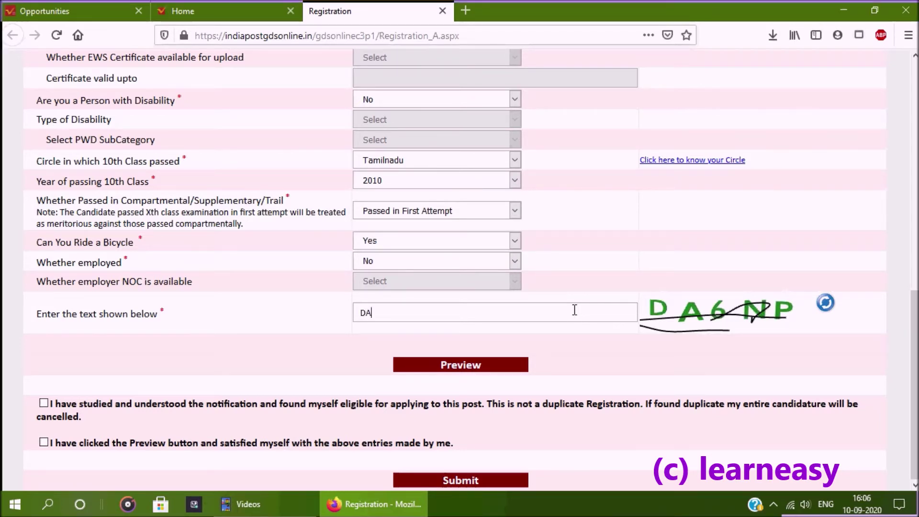
pyautogui.write('6NP')
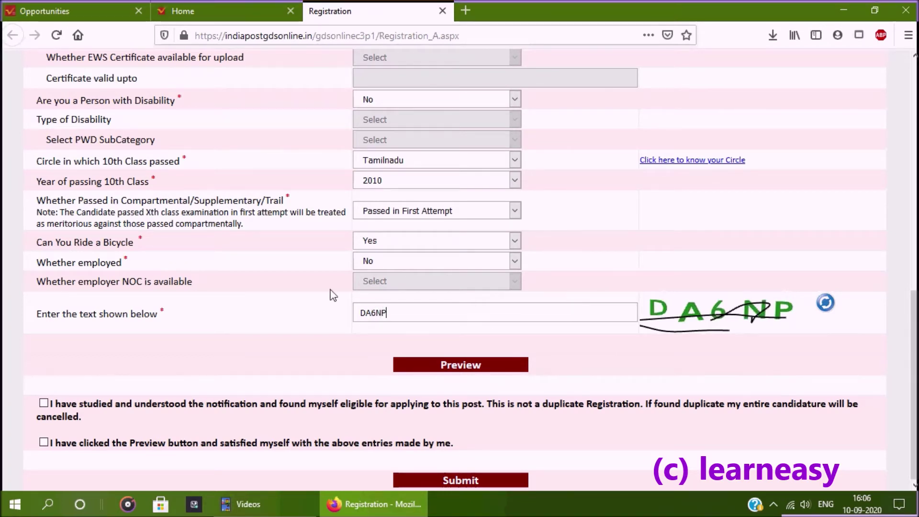
# - Preview the registration details, close the preview, and tick the eligibility declaration
pyautogui.click(460, 366)
pyautogui.scroll(7, 447, 262)
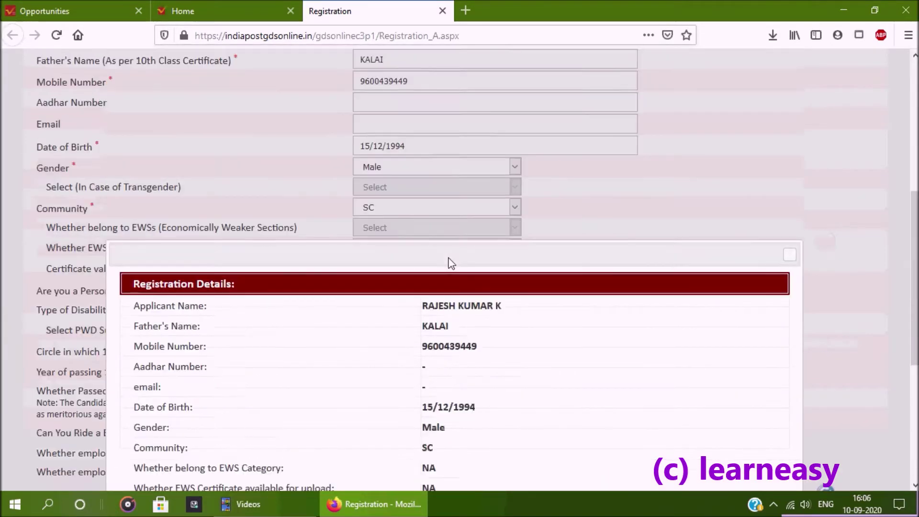
pyautogui.scroll(-5, 447, 263)
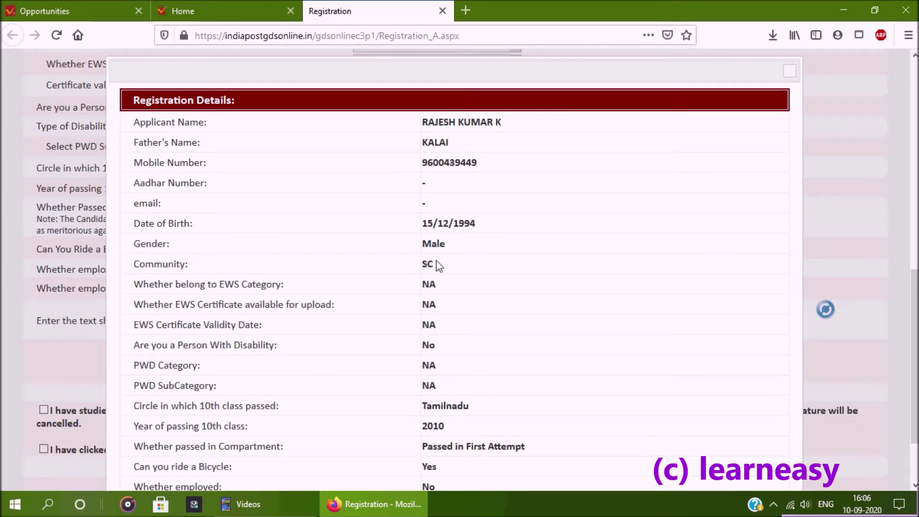
pyautogui.scroll(-2, 491, 320)
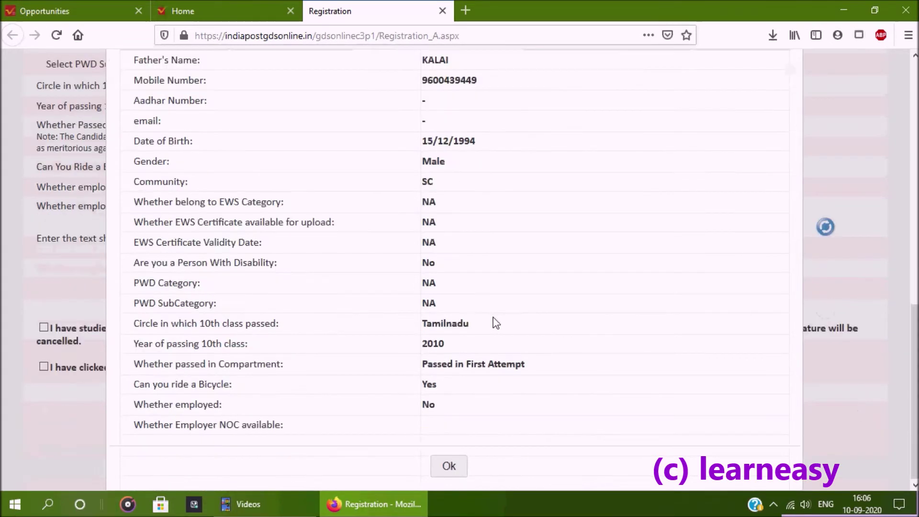
pyautogui.click(448, 467)
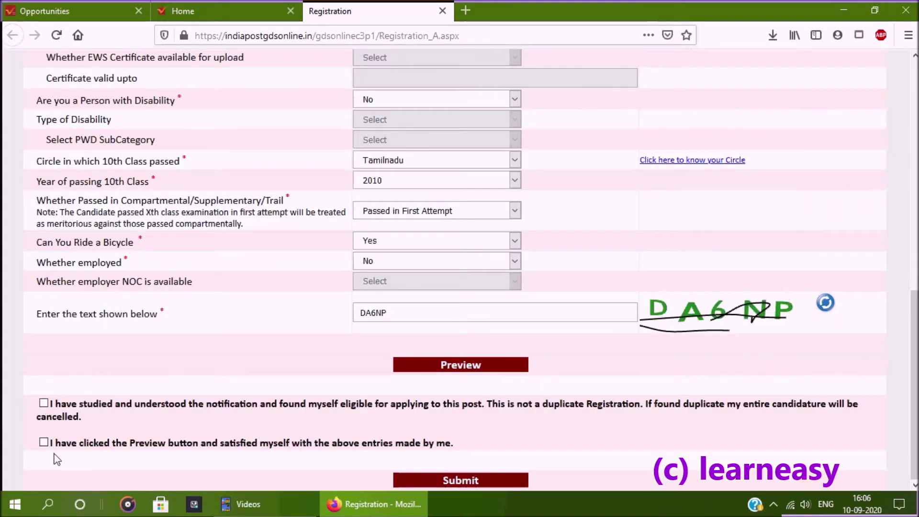
pyautogui.click(44, 404)
# - Tick the second declaration, submit, and select the registration number on the printout page
pyautogui.click(44, 444)
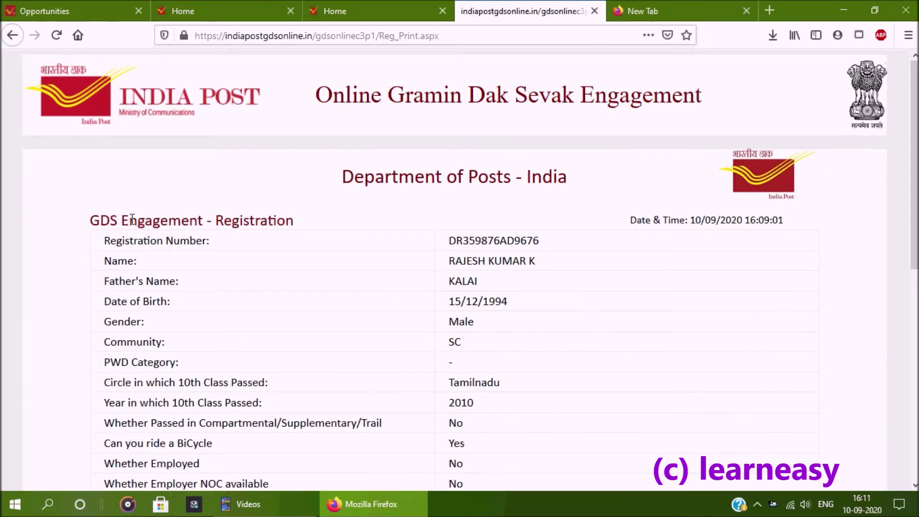
pyautogui.scroll(-3, 132, 218)
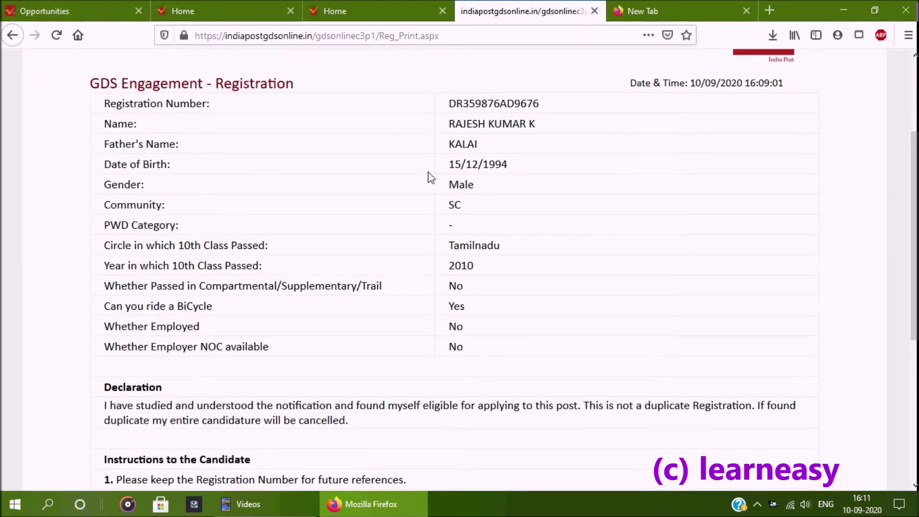
pyautogui.scroll(-3, 430, 178)
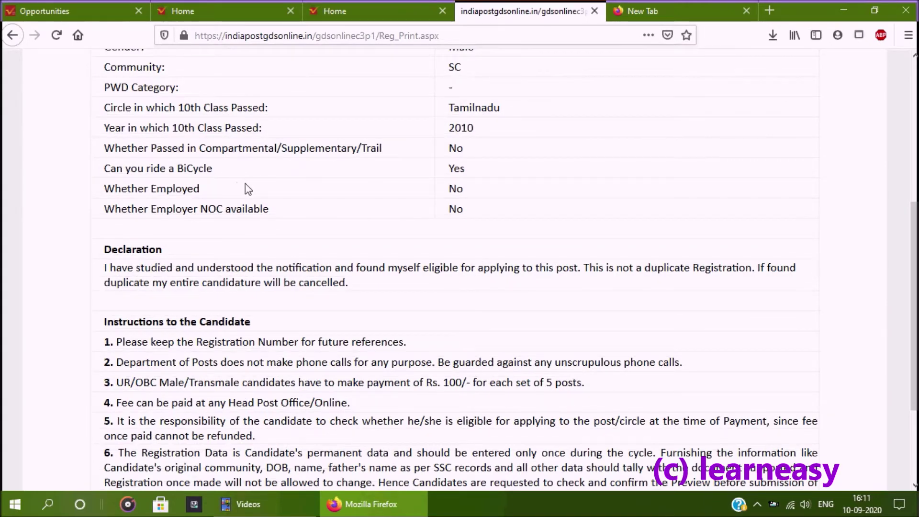
pyautogui.scroll(-3, 245, 184)
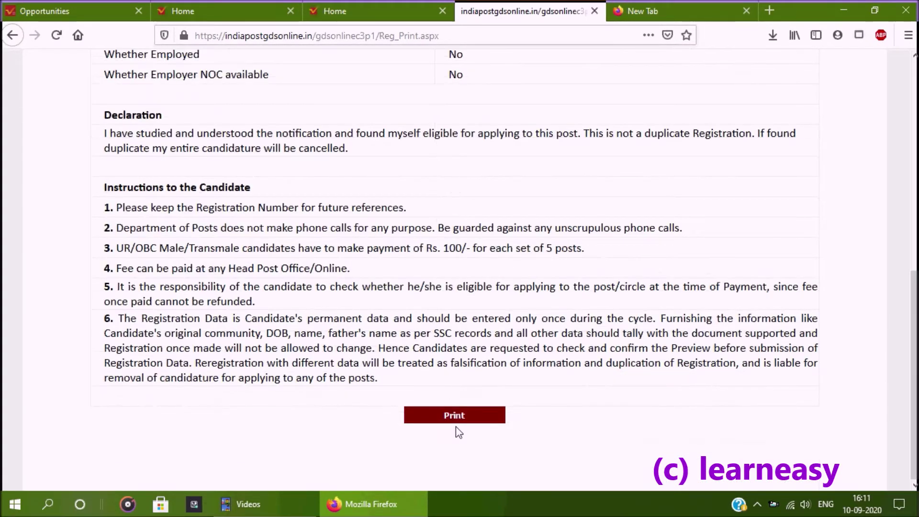
pyautogui.scroll(3, 494, 243)
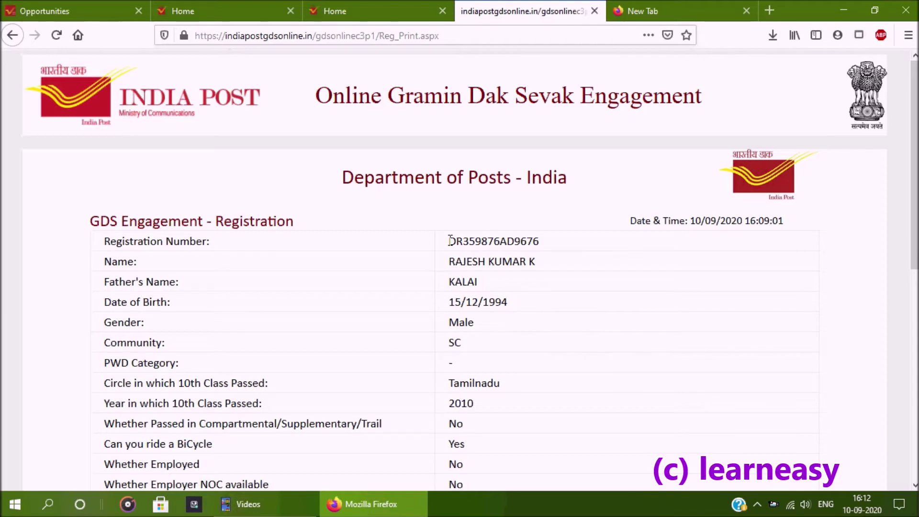
pyautogui.moveTo(449, 241); pyautogui.dragTo(546, 257)
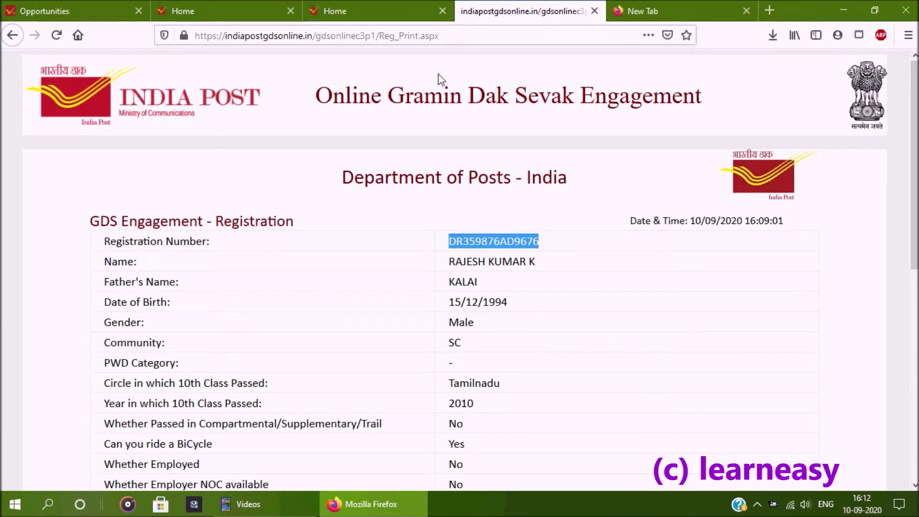
# - Open Stage 2 Pay Online from the home page and acknowledge the no-refund fee warning
pyautogui.click(396, 14)
pyautogui.moveTo(330, 177)
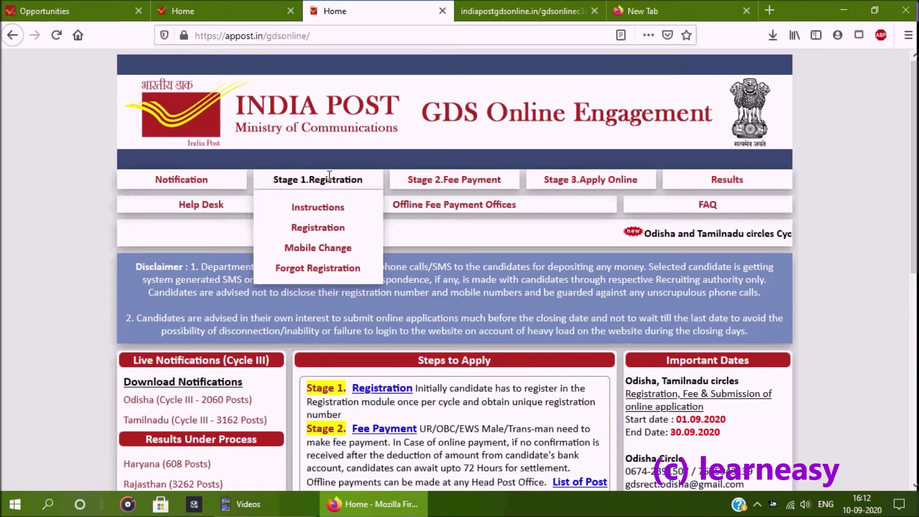
pyautogui.moveTo(454, 184)
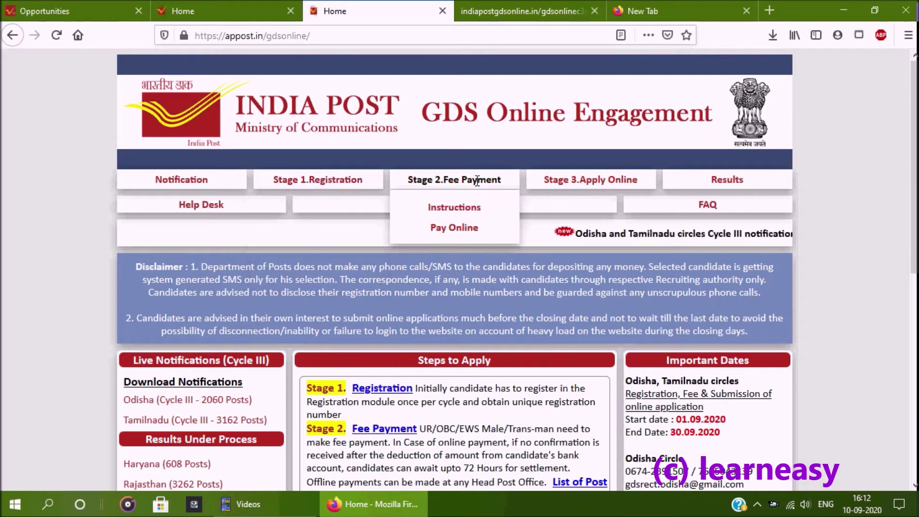
pyautogui.click(451, 228)
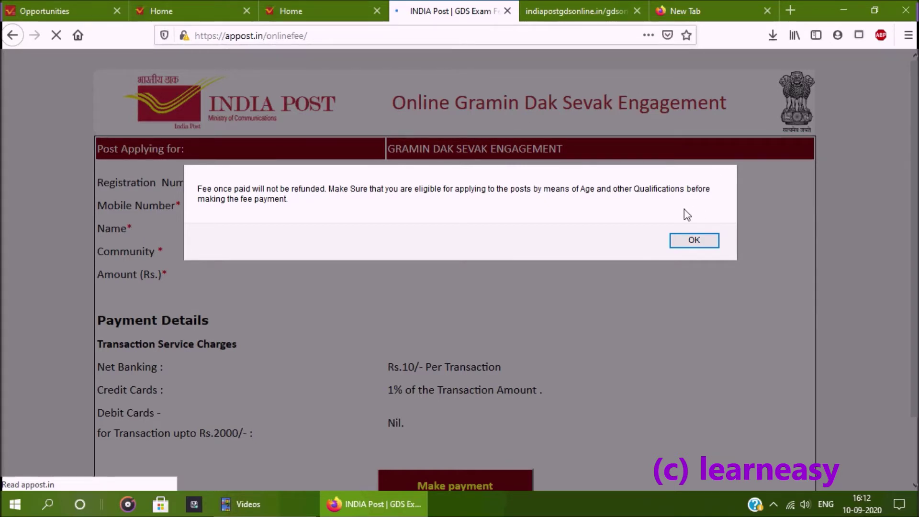
pyautogui.click(694, 240)
pyautogui.scroll(-3, 431, 182)
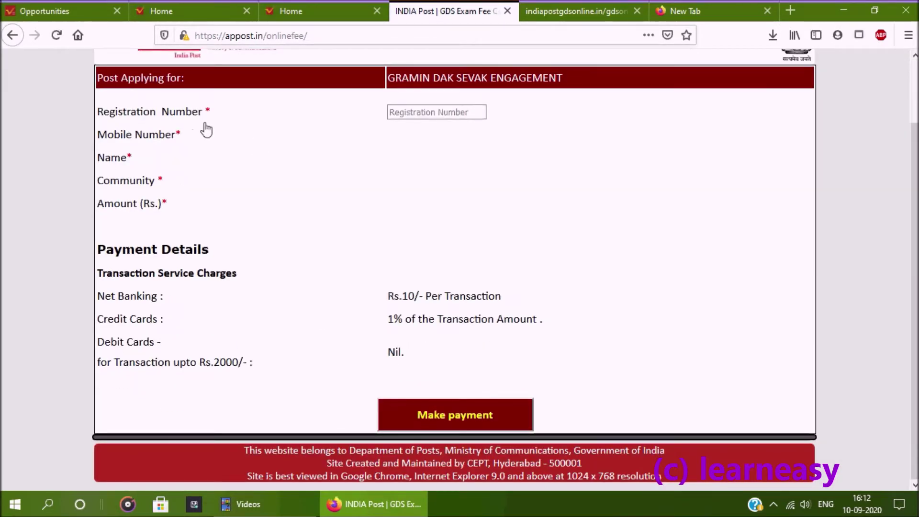
pyautogui.click(419, 113)
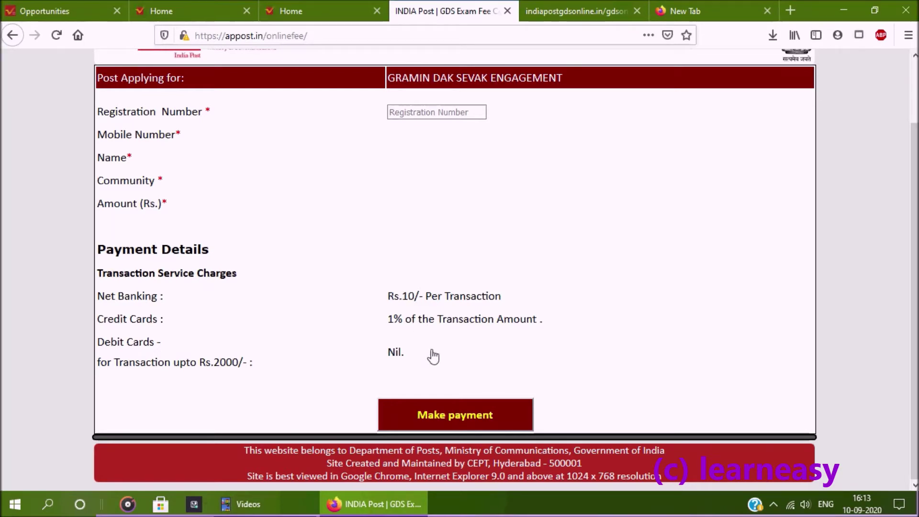
# - Open Stage 3 Apply Online, enter the registration number and choose the Tamilnadu circle
pyautogui.click(345, 3)
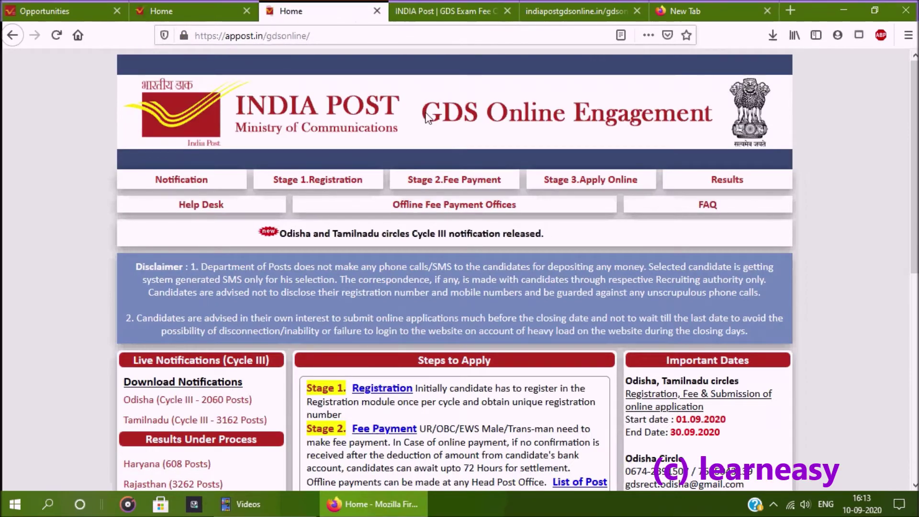
pyautogui.moveTo(448, 175)
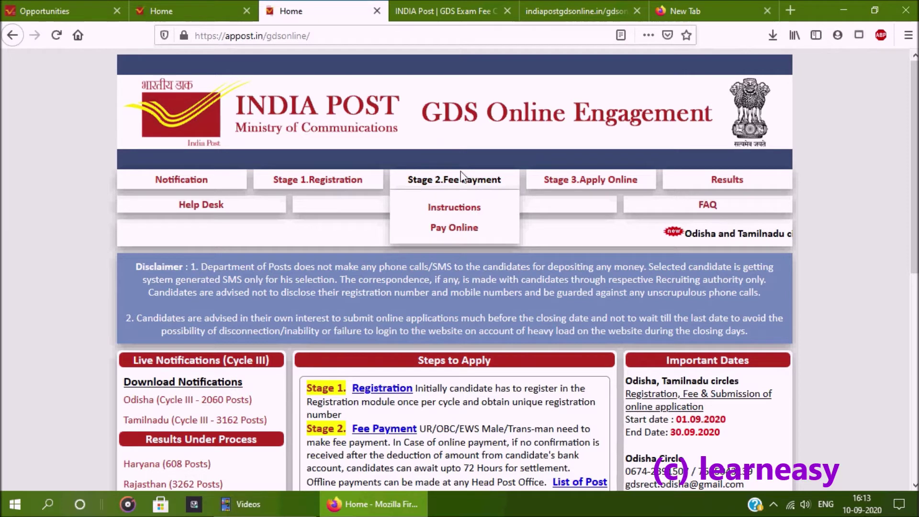
pyautogui.moveTo(589, 178)
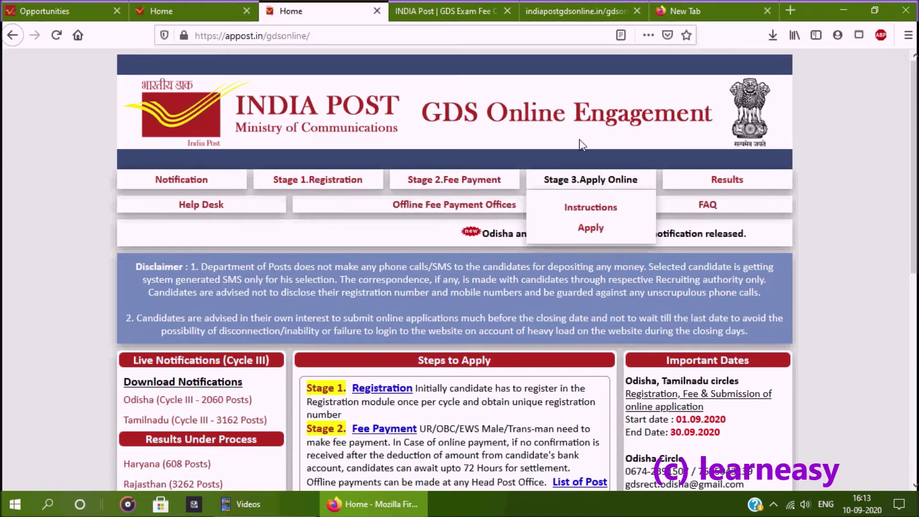
pyautogui.click(592, 236)
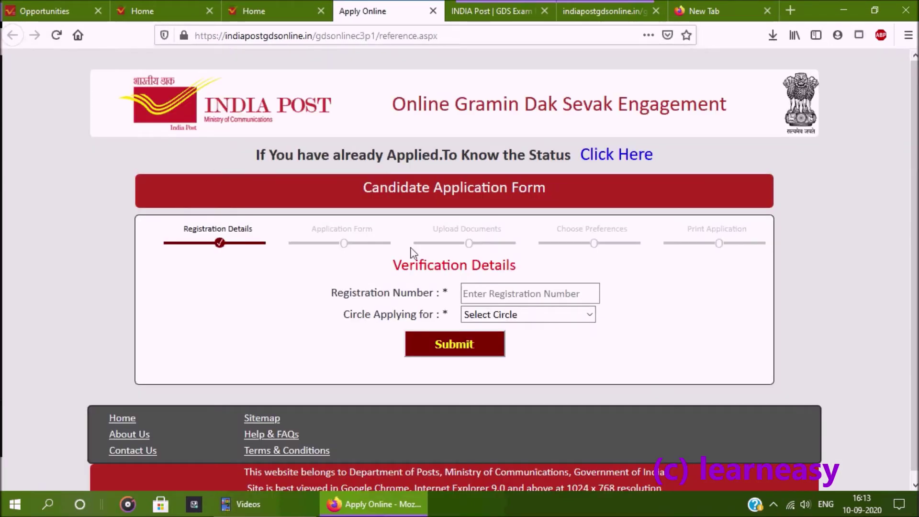
pyautogui.click(505, 294)
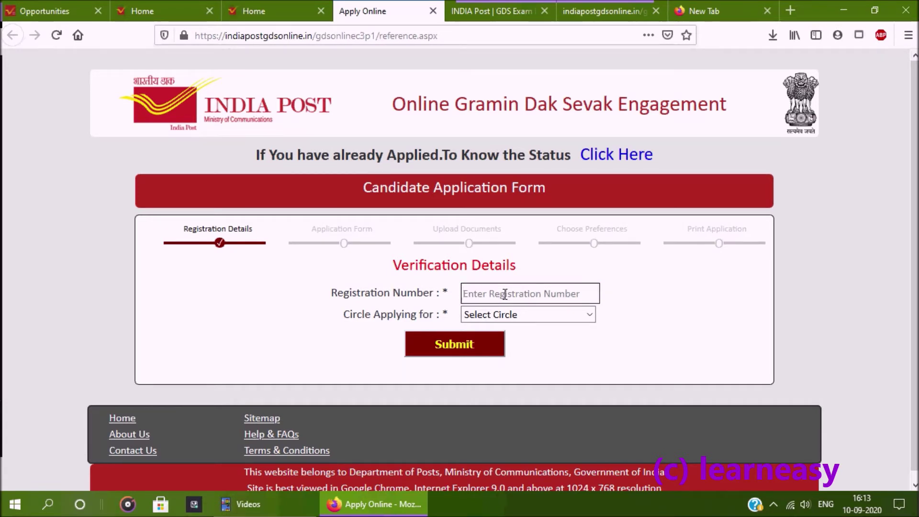
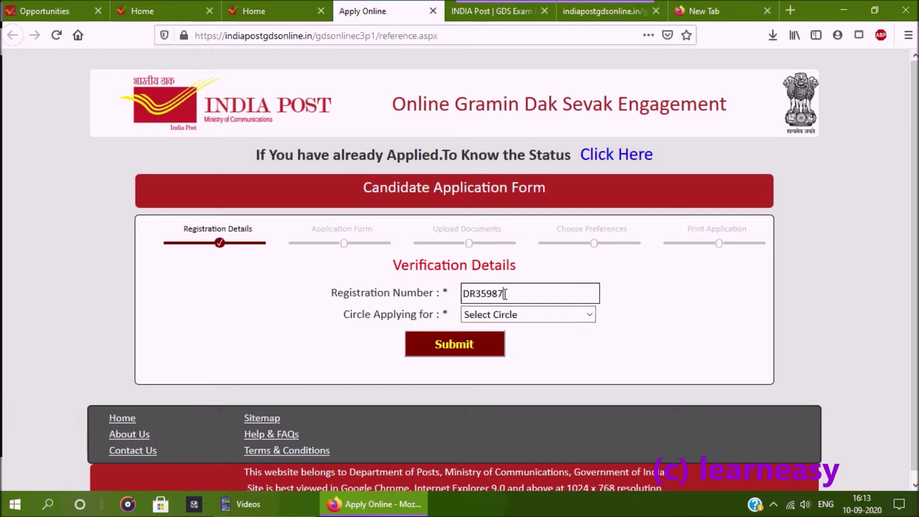
pyautogui.click(503, 315)
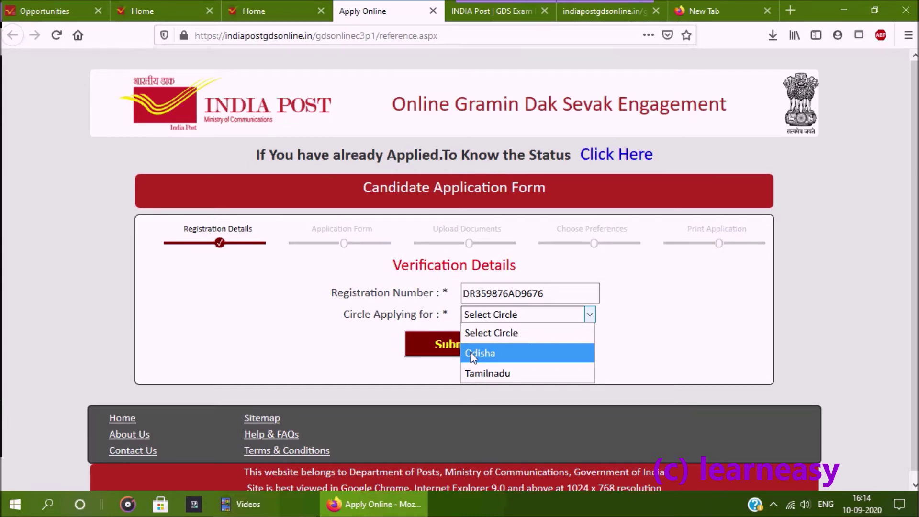
pyautogui.click(481, 375)
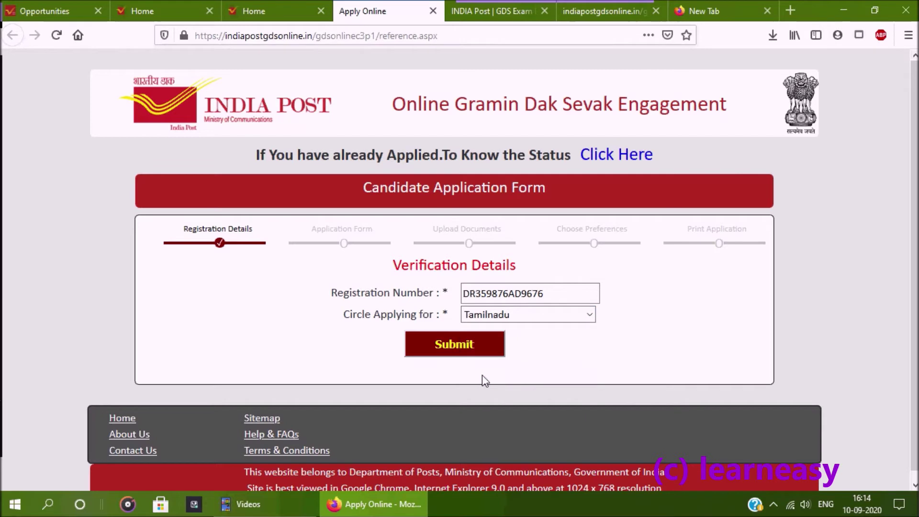
# - Request the OTP, enter the received code and continue to the application form
pyautogui.click(453, 348)
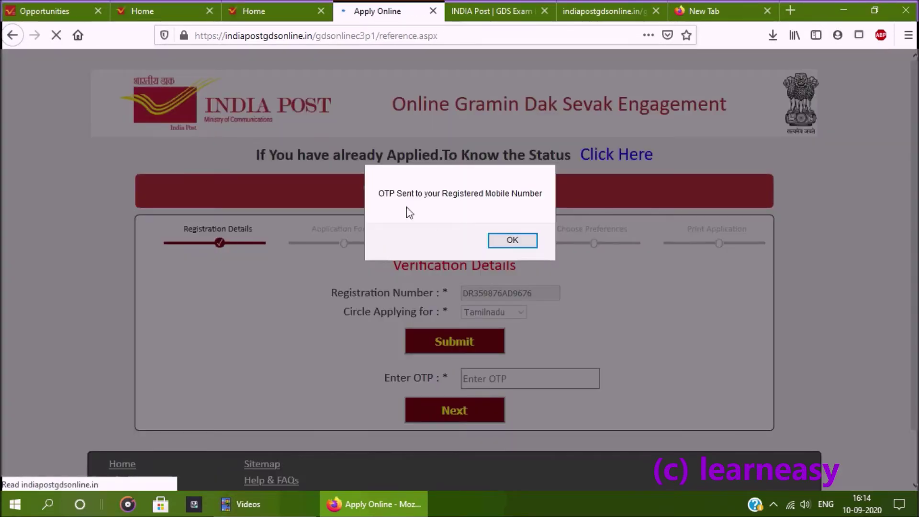
pyautogui.click(512, 240)
pyautogui.click(477, 379)
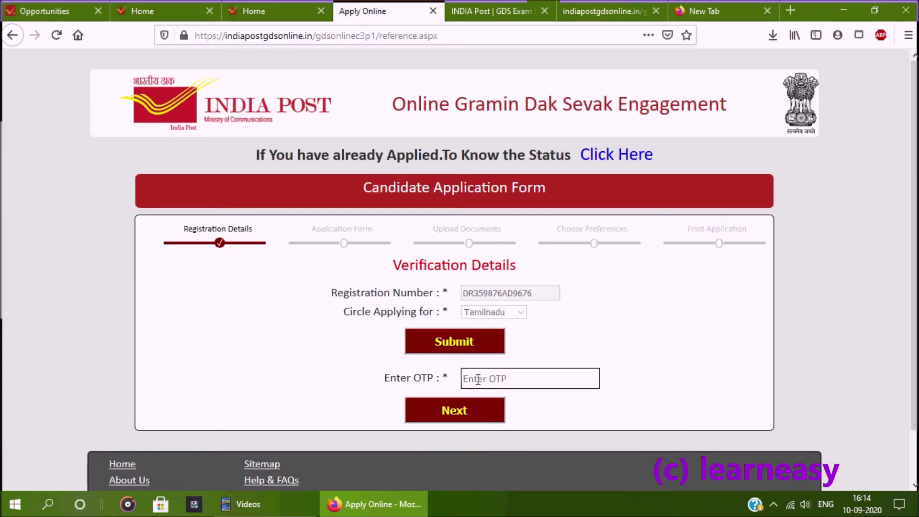
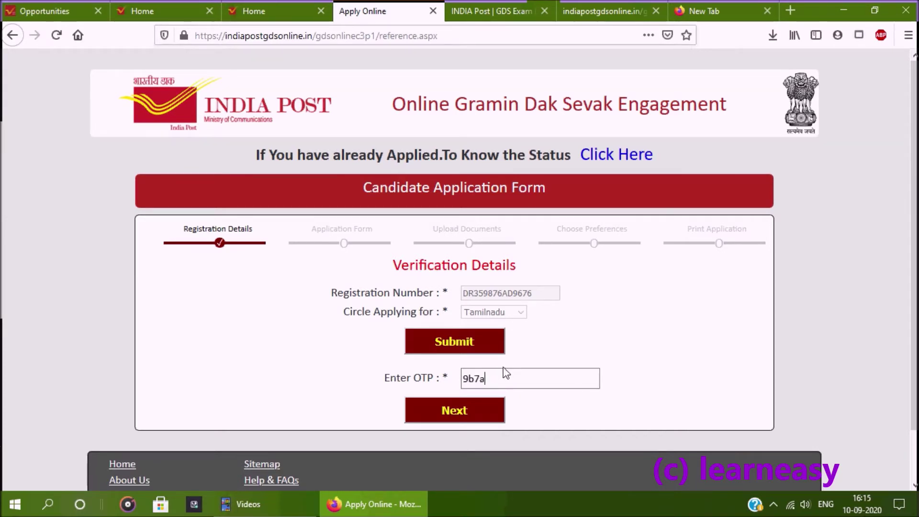
pyautogui.click(452, 409)
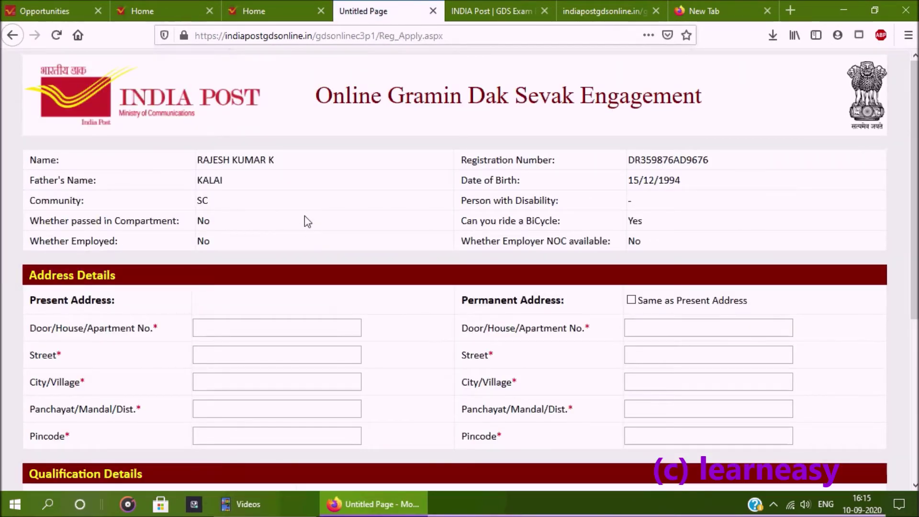
# - Fill in the present address fields including pincode, and tick Same as Present Address
pyautogui.scroll(-4, 307, 221)
pyautogui.scroll(3, 276, 220)
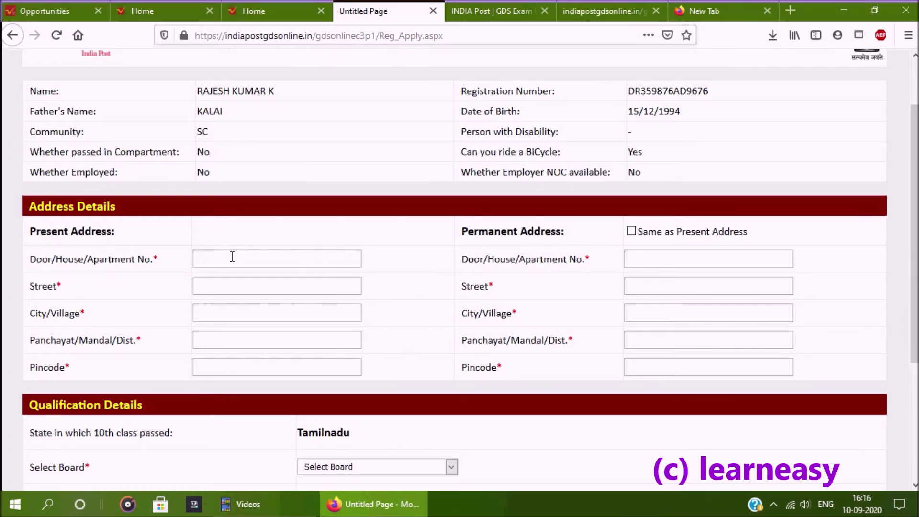
pyautogui.write('01')
pyautogui.press('Tab')
pyautogui.write('xxx')
pyautogui.click(217, 312)
pyautogui.write('yyyy')
pyautogui.click(212, 340)
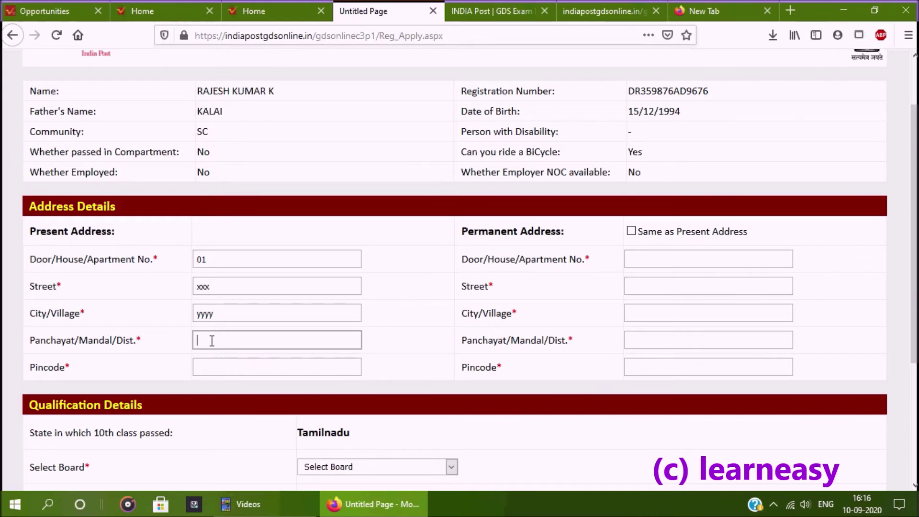
pyautogui.write('dd')
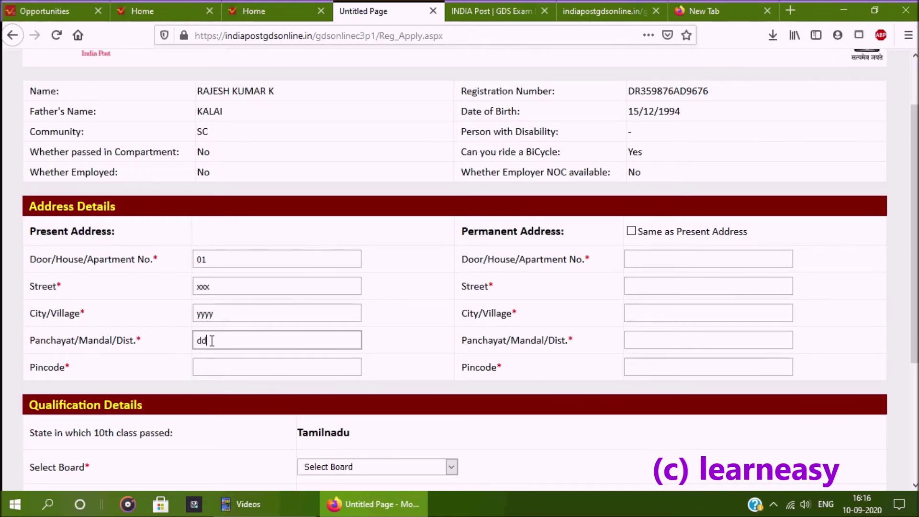
pyautogui.click(201, 368)
pyautogui.write('600000')
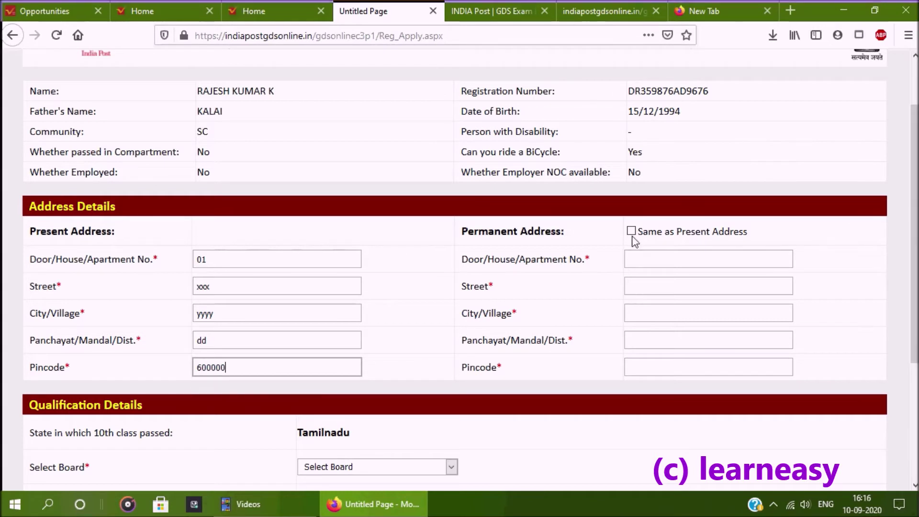
pyautogui.click(632, 232)
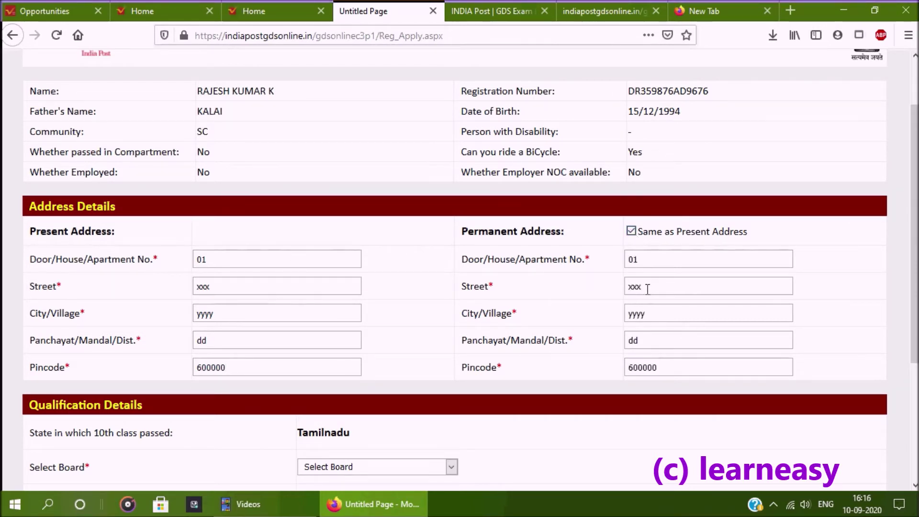
pyautogui.scroll(-4, 406, 277)
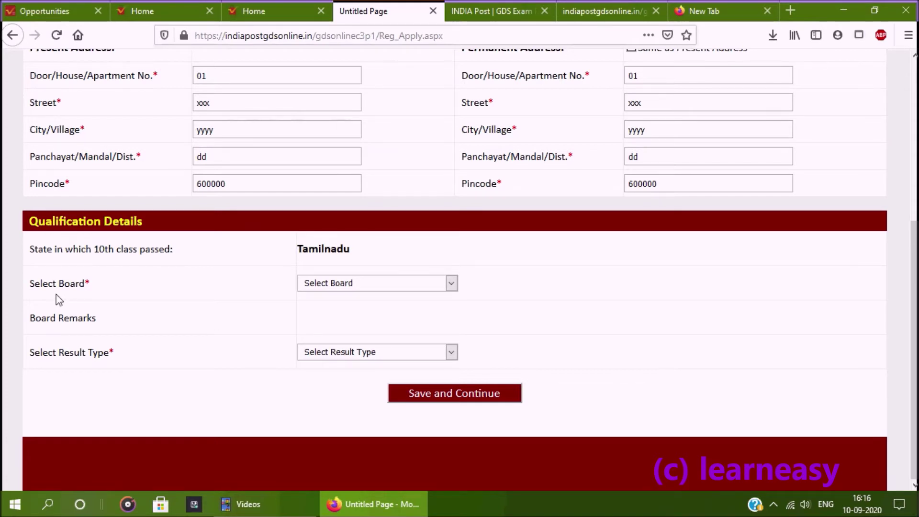
# - Choose the Secondary School Leaving Certificate upto September 2011 board and Marks as the 10th-class result type
pyautogui.click(326, 286)
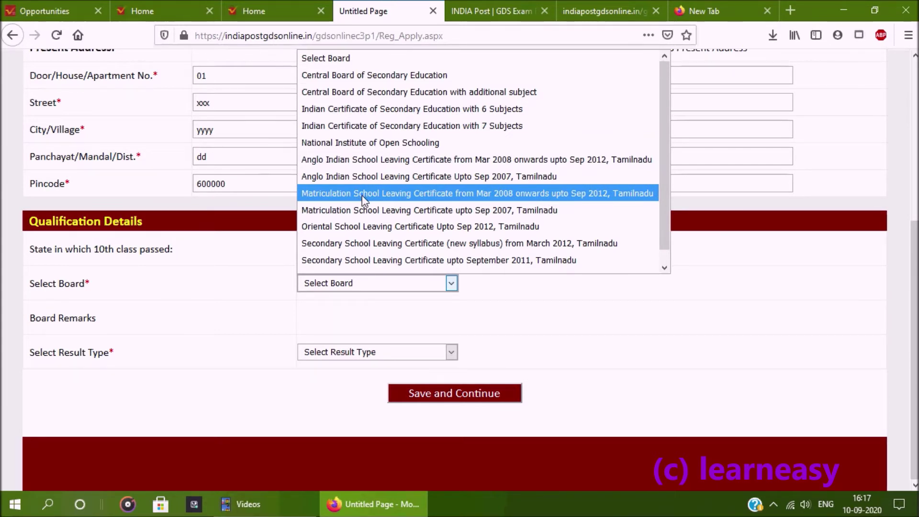
pyautogui.scroll(-1, 668, 211)
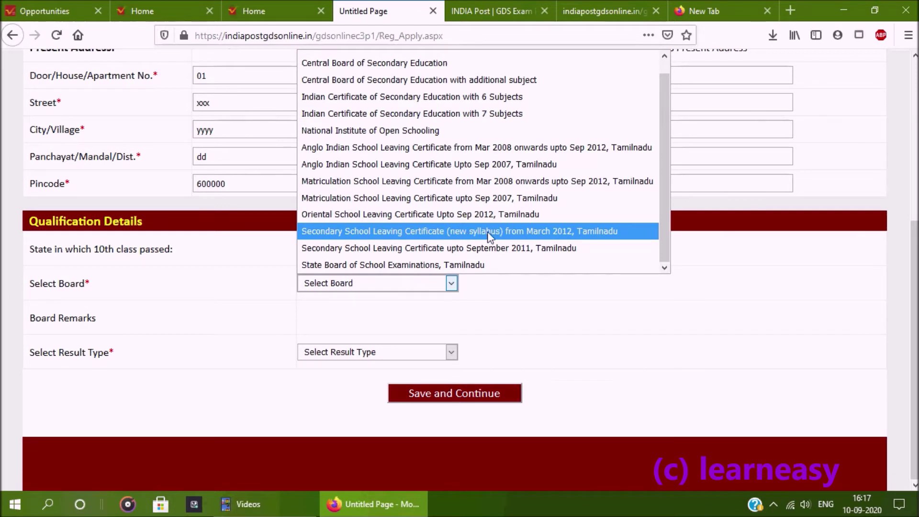
pyautogui.click(421, 247)
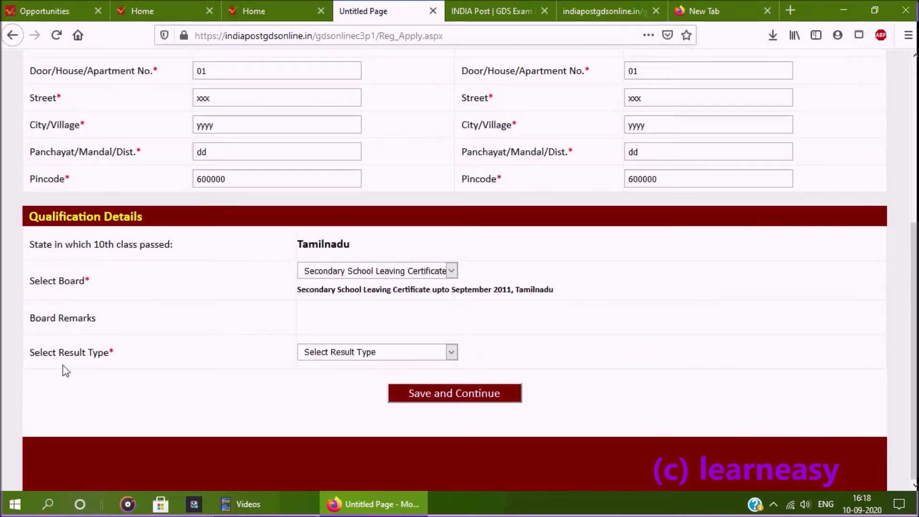
pyautogui.click(316, 357)
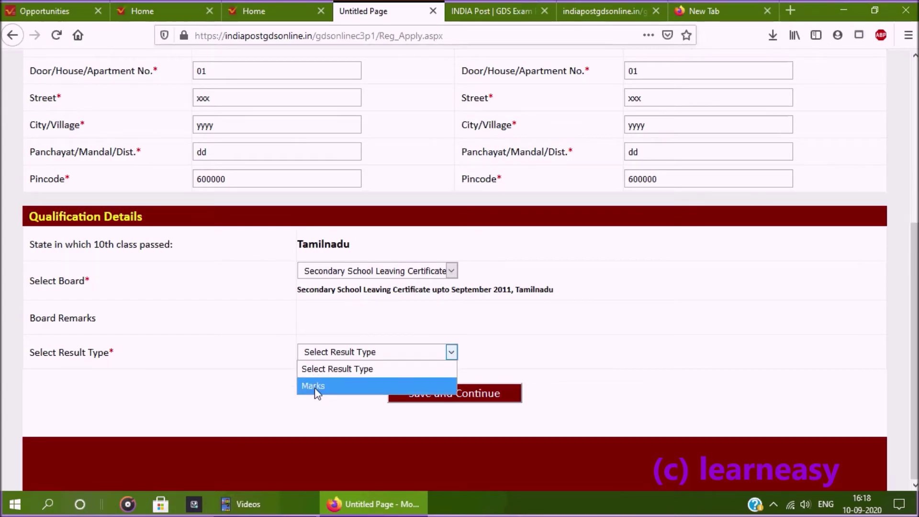
pyautogui.click(315, 388)
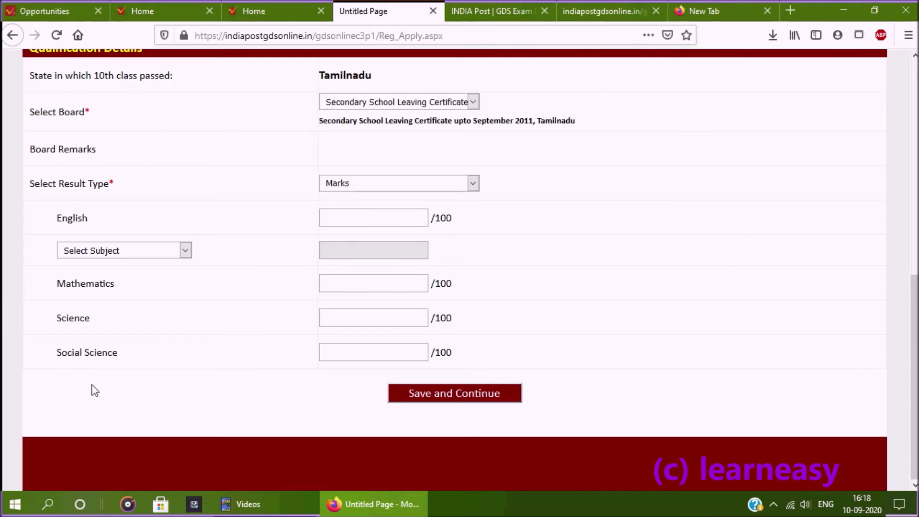
# - Enter 80 marks for English and for Tamil as second language, then save the qualification details
pyautogui.click(342, 214)
pyautogui.write('80')
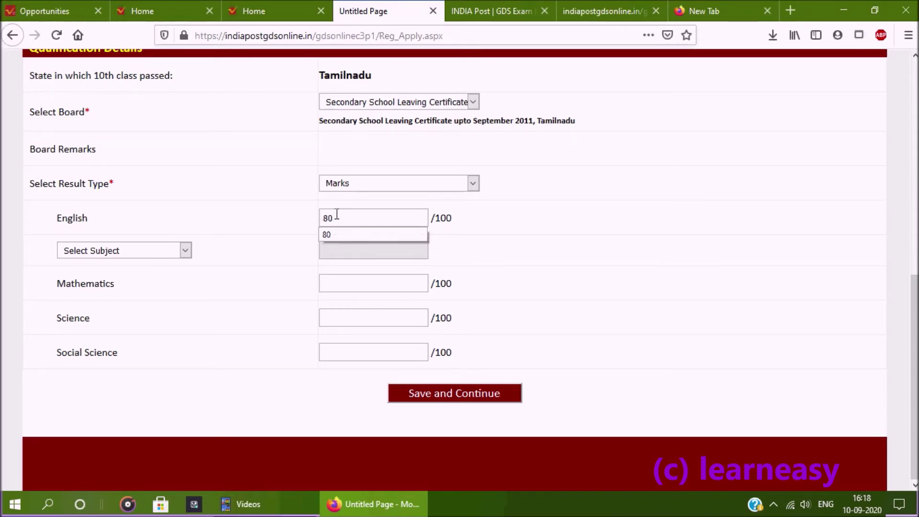
pyautogui.click(184, 252)
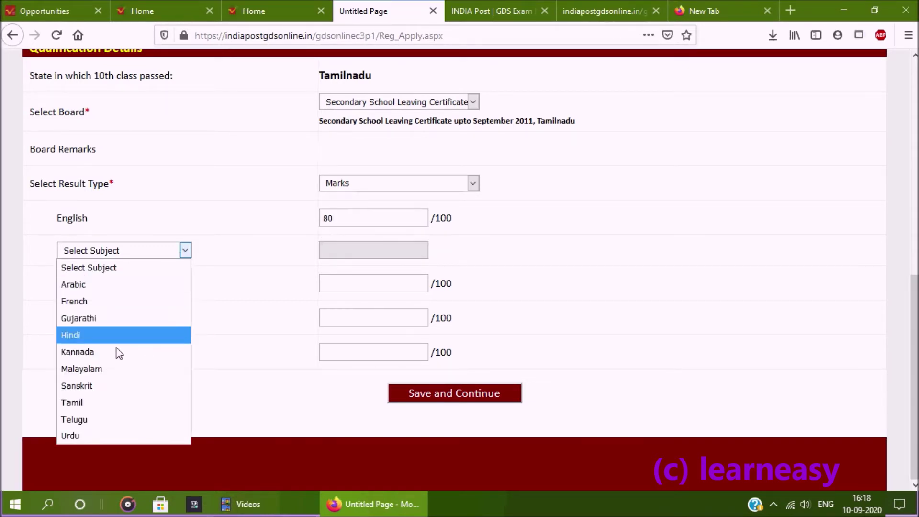
pyautogui.click(99, 405)
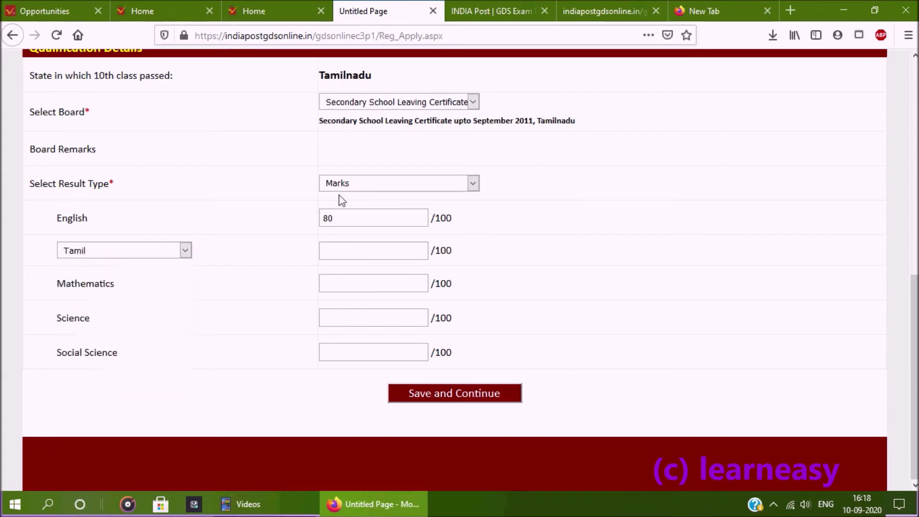
pyautogui.click(144, 254)
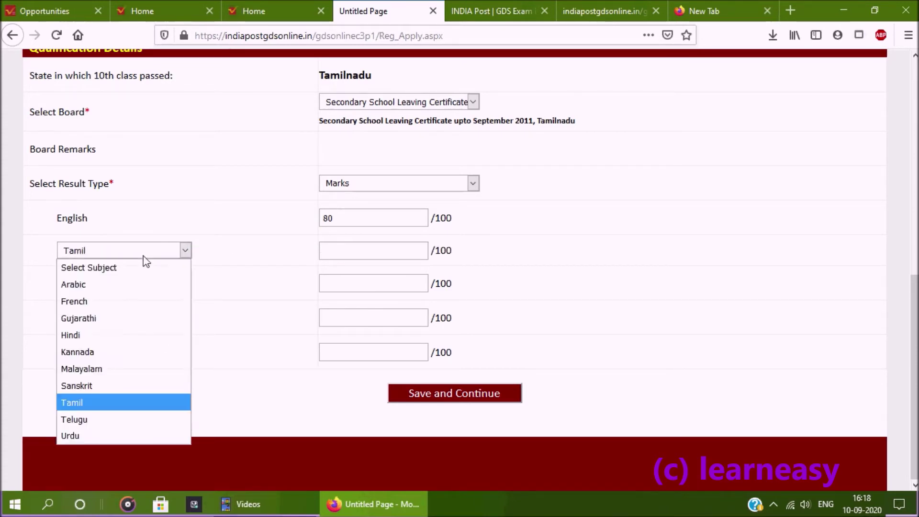
pyautogui.click(103, 402)
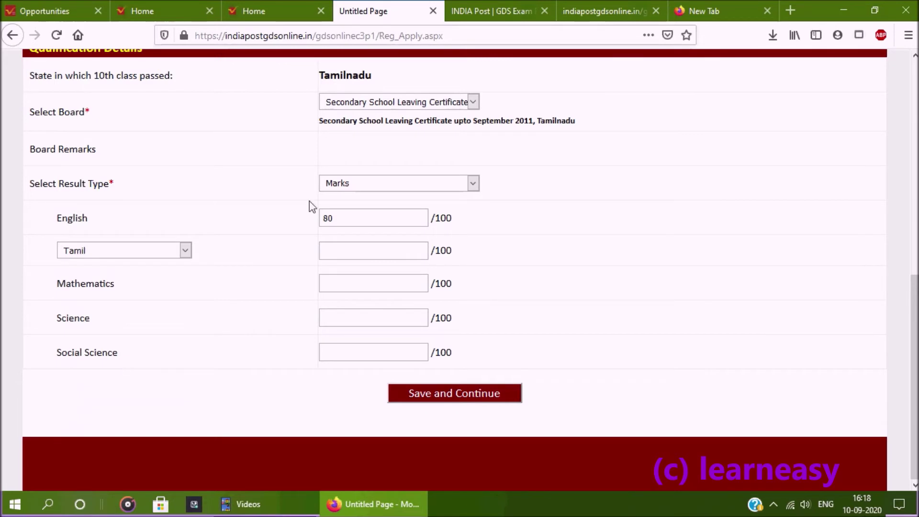
pyautogui.click(337, 250)
pyautogui.write('80')
pyautogui.click(350, 281)
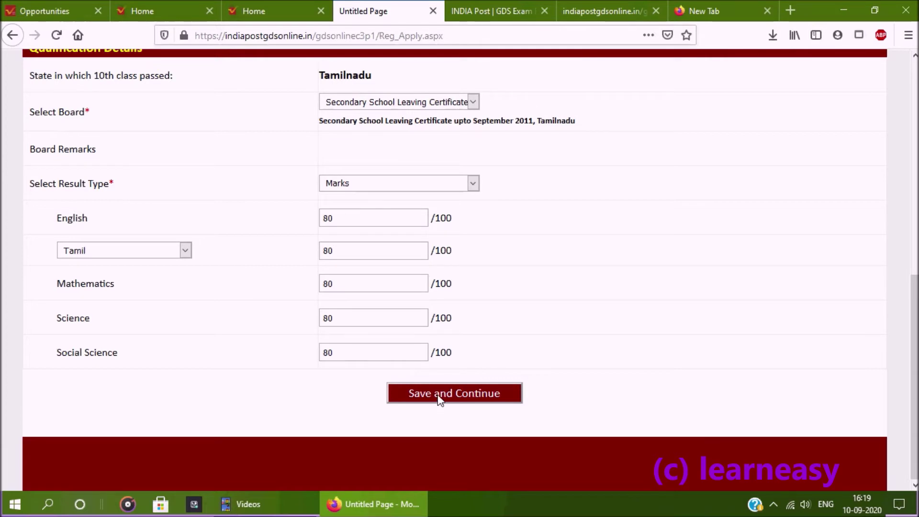
pyautogui.click(440, 398)
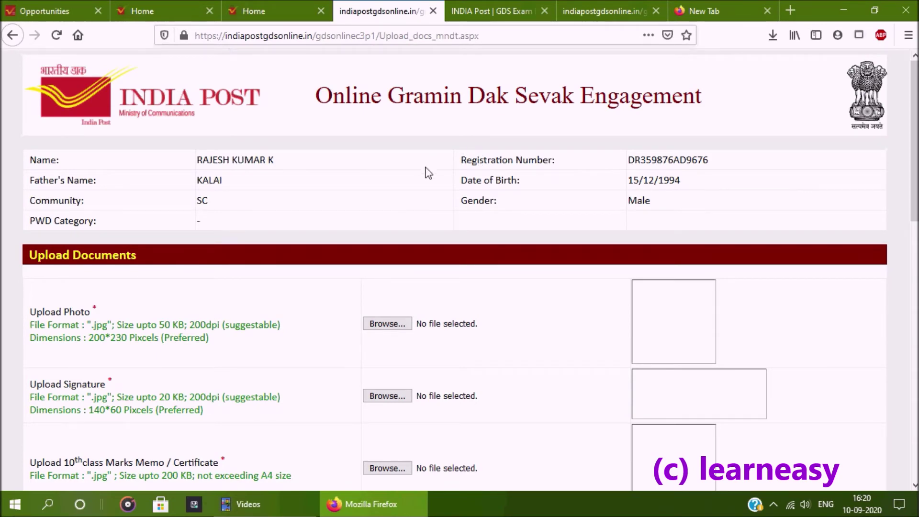
pyautogui.scroll(-2, 211, 225)
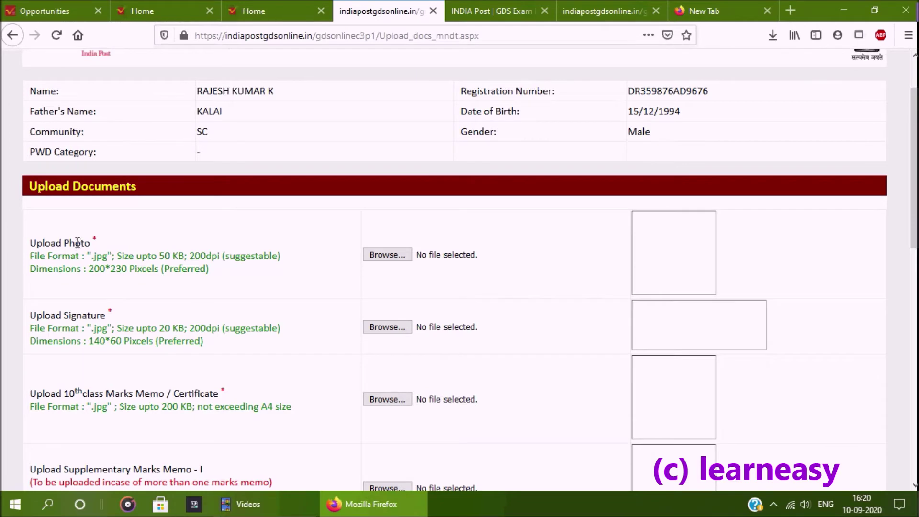
pyautogui.scroll(-4, 76, 244)
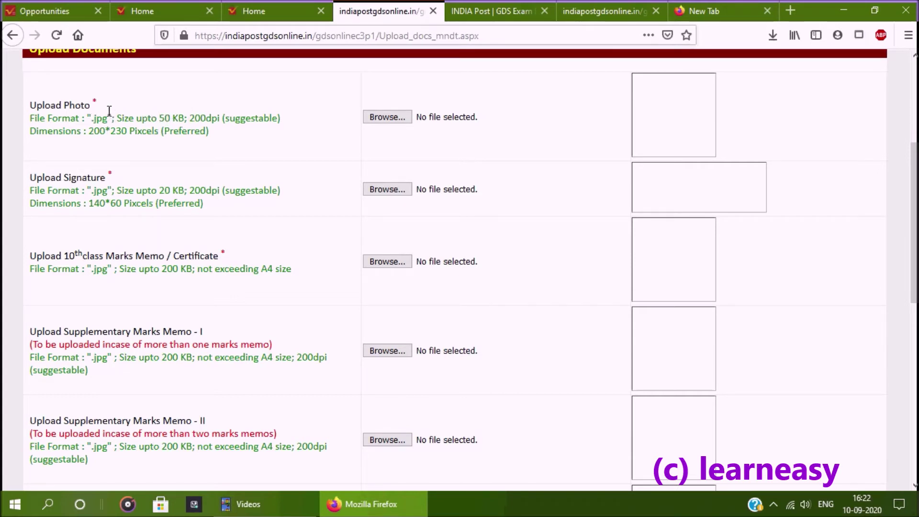
# - Choose B copy.jpg as the photo upload and scroll down to the other document slots
pyautogui.click(402, 122)
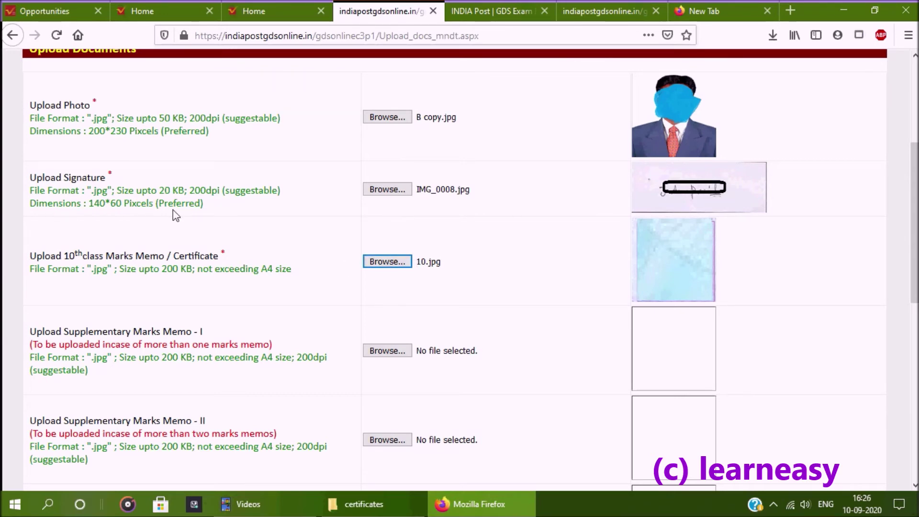
pyautogui.scroll(-3, 173, 213)
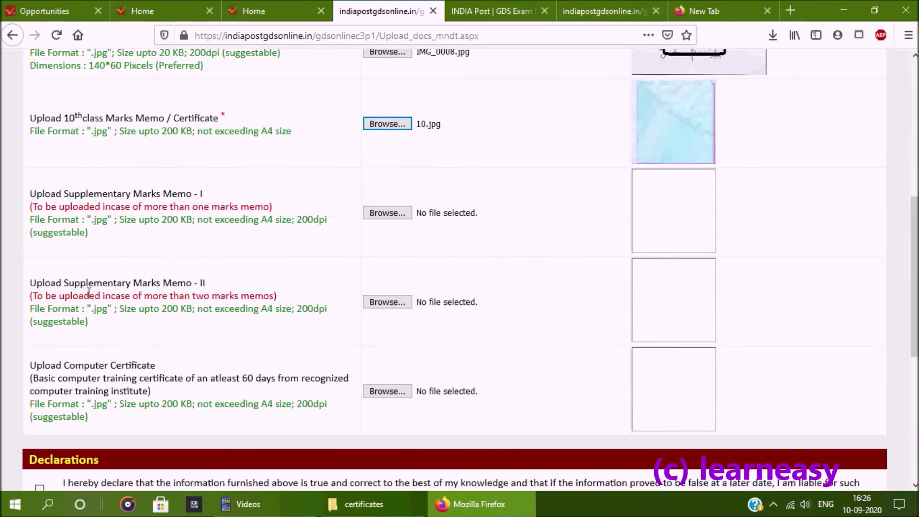
pyautogui.scroll(-3, 77, 268)
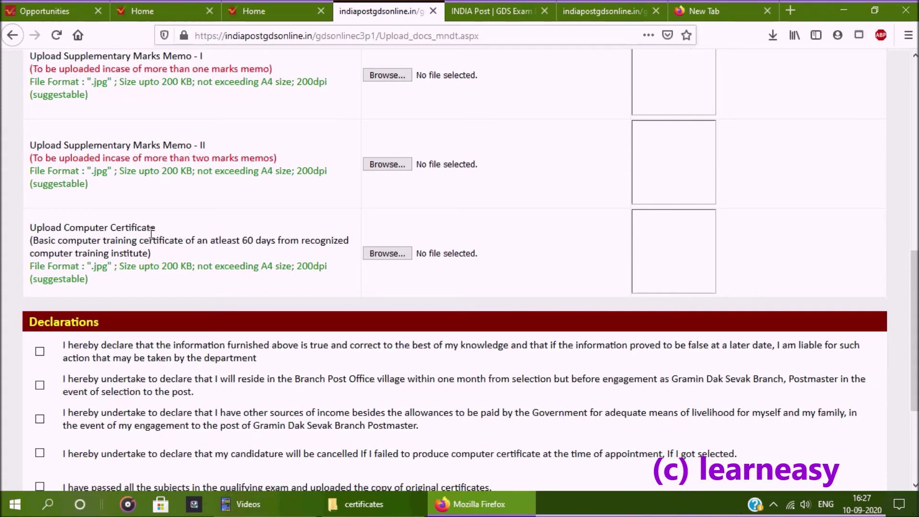
# - Scroll to the Declarations section and tick all seven declaration checkboxes
pyautogui.scroll(-3, 253, 241)
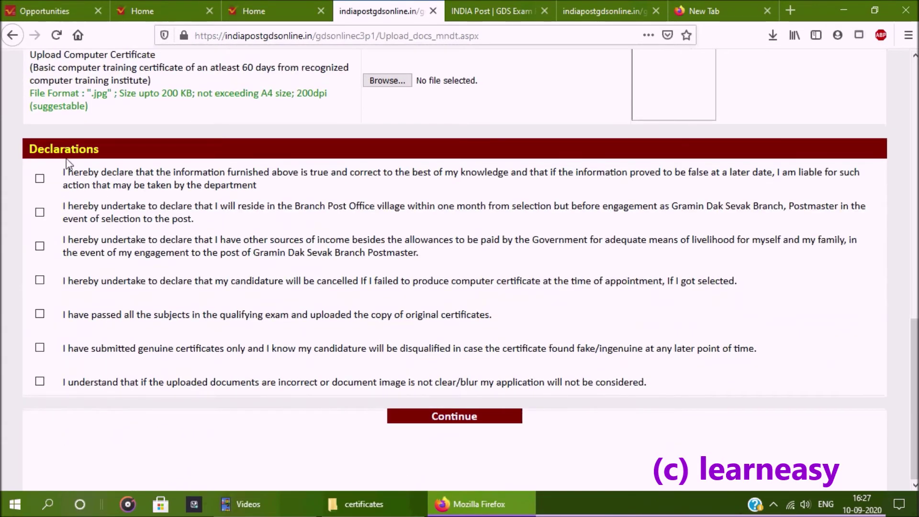
pyautogui.click(39, 180)
pyautogui.click(39, 212)
pyautogui.click(40, 246)
pyautogui.click(40, 281)
pyautogui.click(41, 316)
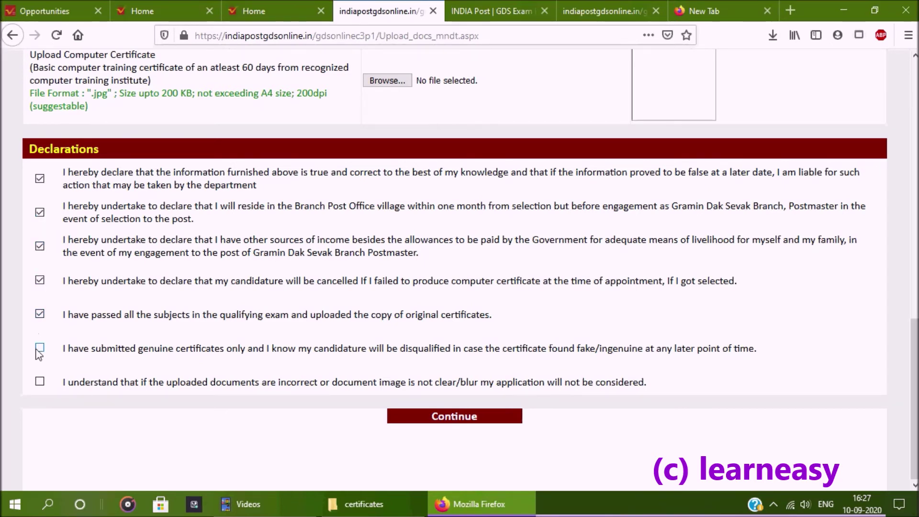
pyautogui.click(40, 350)
pyautogui.click(40, 382)
# - Continue past the mandatory uploads and tick the genuine-certificates and community certificate declarations
pyautogui.click(468, 419)
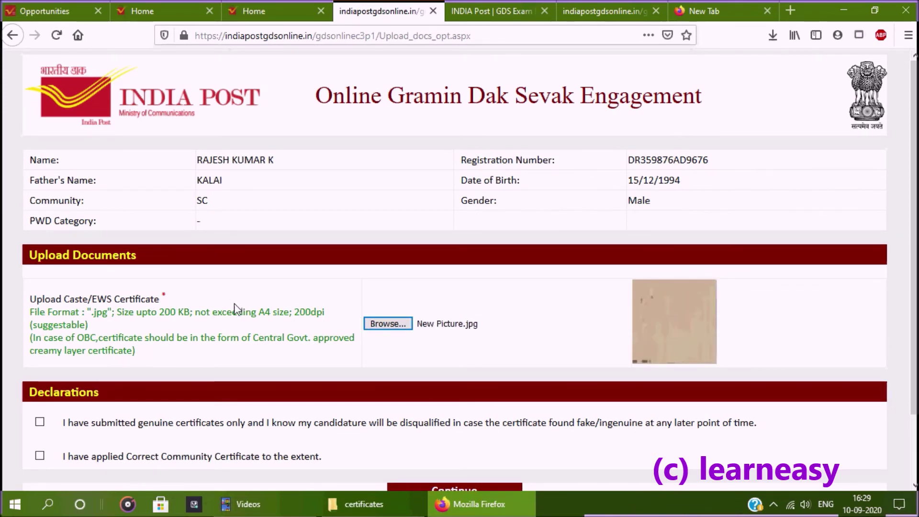
pyautogui.scroll(-3, 237, 307)
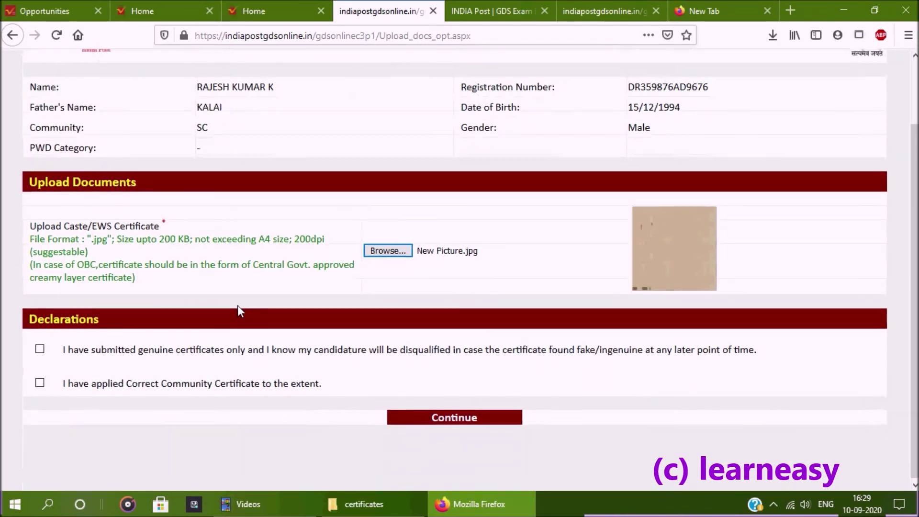
pyautogui.click(40, 348)
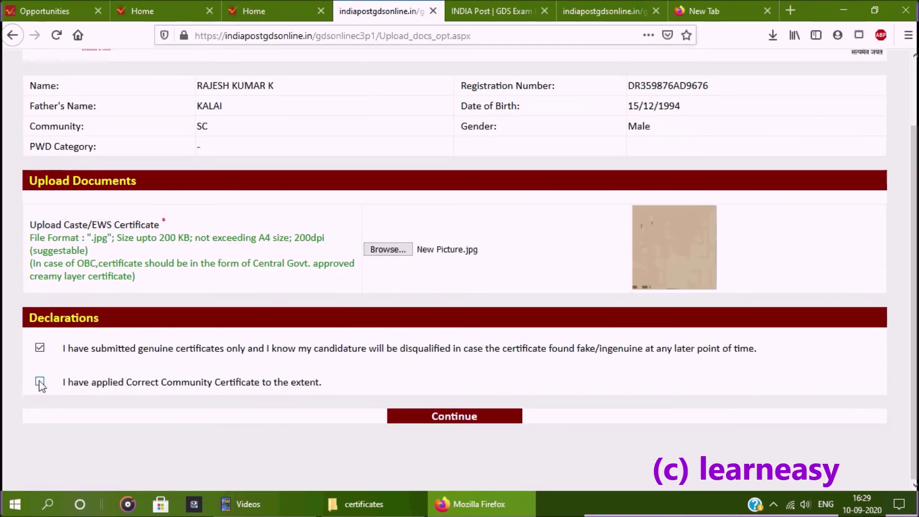
pyautogui.click(39, 382)
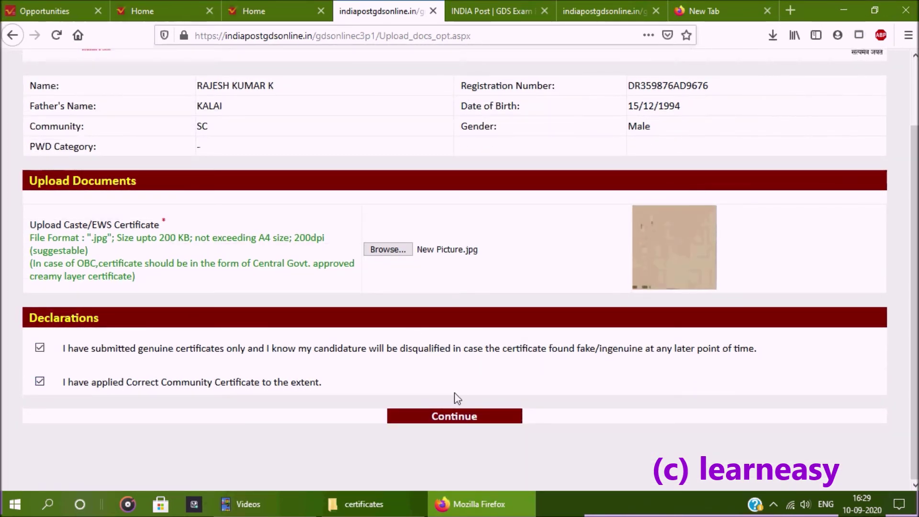
# - Continue to the Preferences page and set Option 1's division to Chennai City South
pyautogui.click(450, 418)
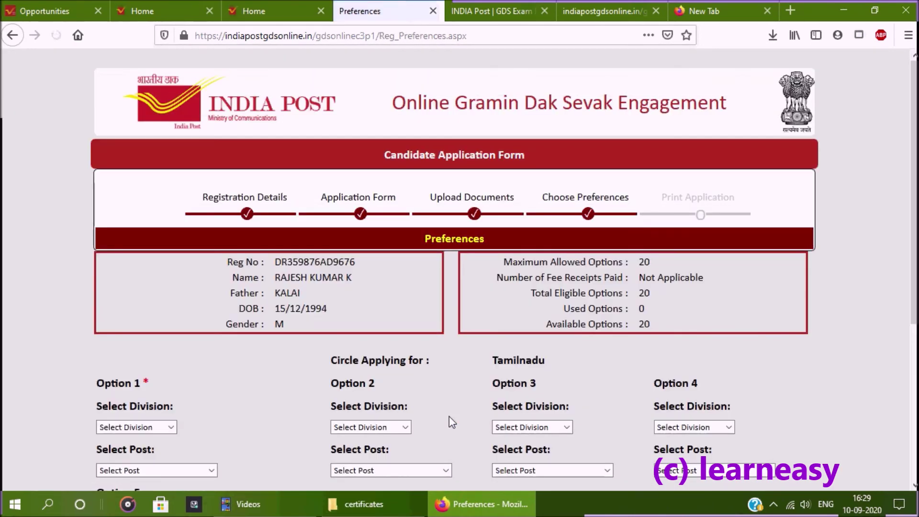
pyautogui.scroll(-3, 449, 417)
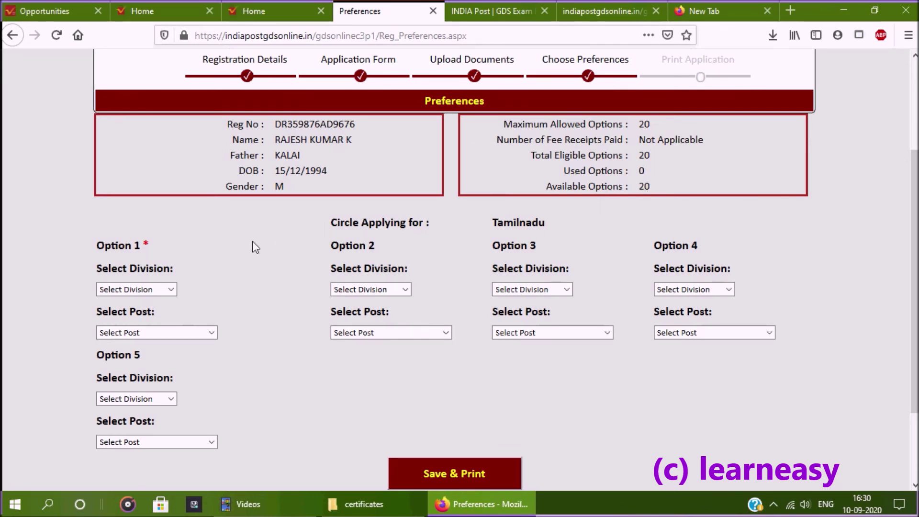
pyautogui.click(172, 289)
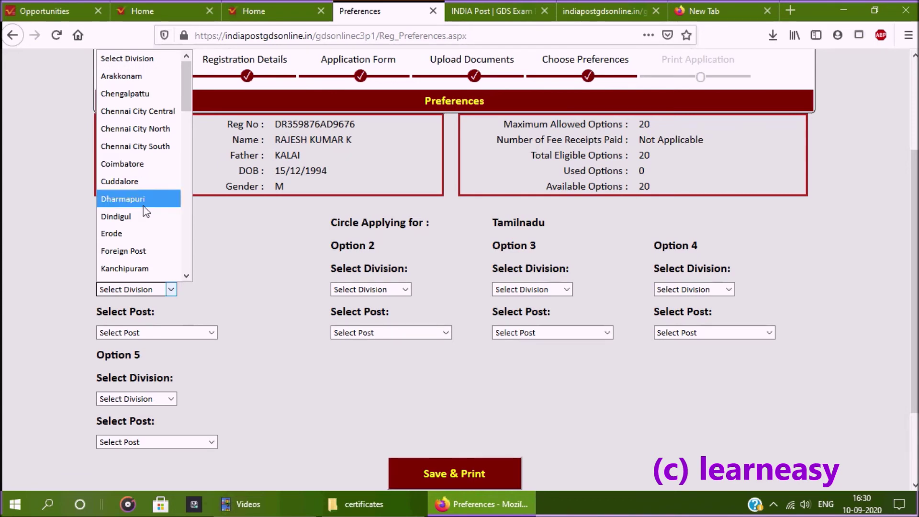
pyautogui.click(149, 146)
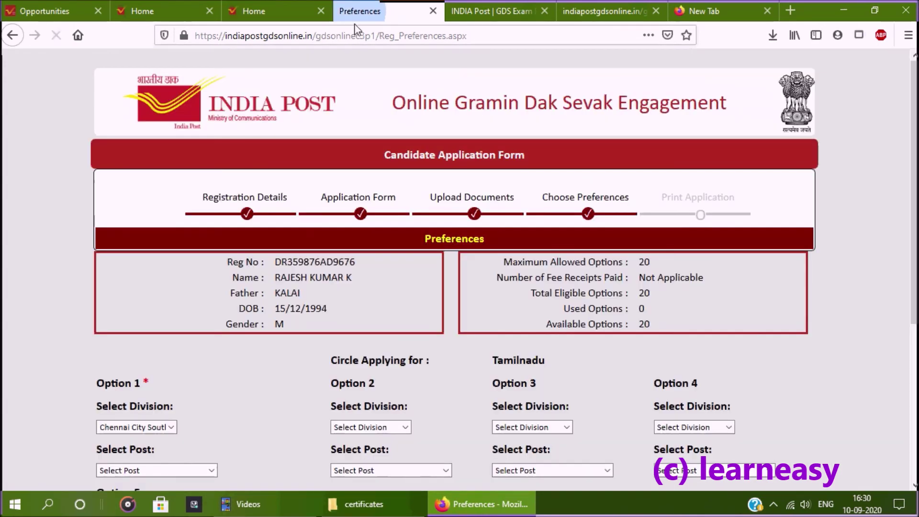
pyautogui.scroll(-5, 257, 191)
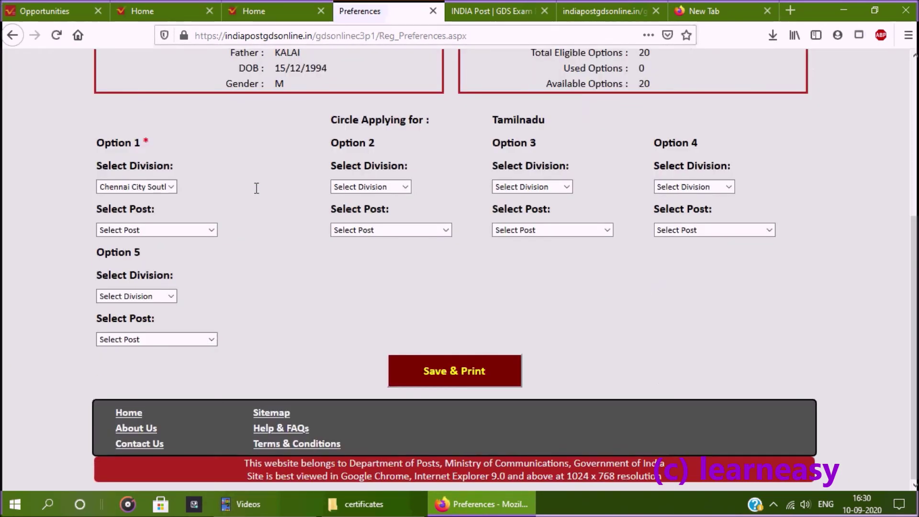
pyautogui.click(145, 229)
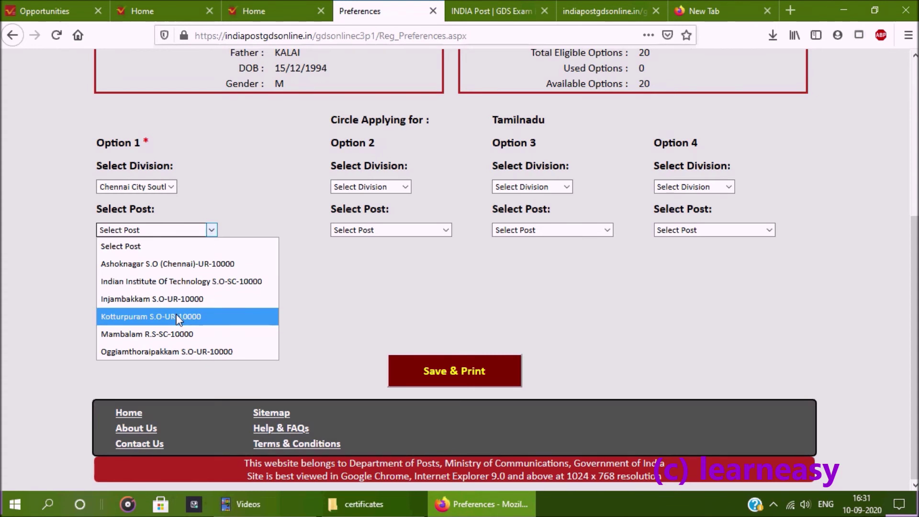
# - Pick Indian Institute Of Technology for Option 1, Chennai City South for Option 2, Chithamur S.O-SC-10000 for Option 4
pyautogui.click(195, 286)
pyautogui.click(379, 186)
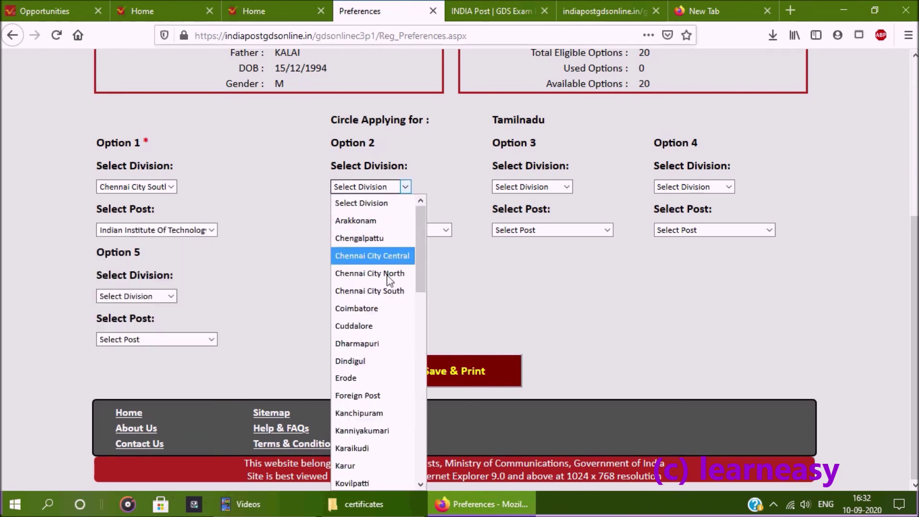
pyautogui.click(392, 291)
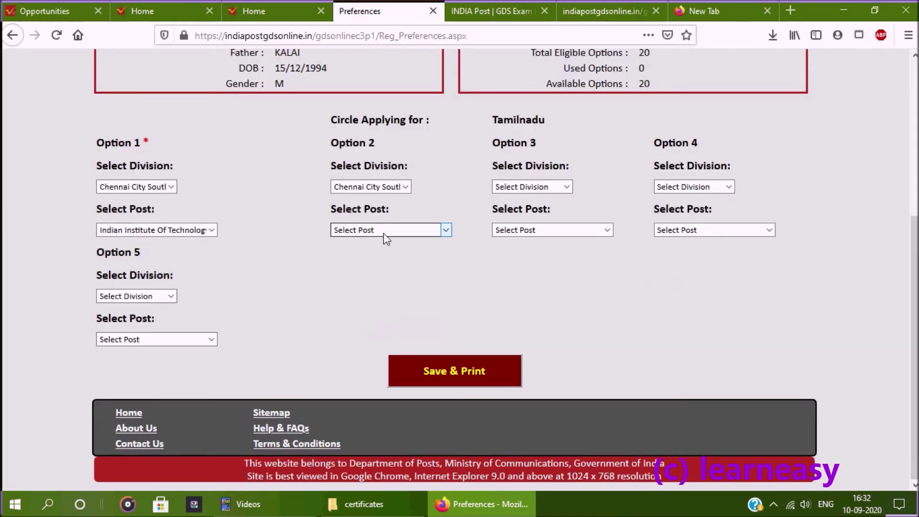
pyautogui.click(384, 230)
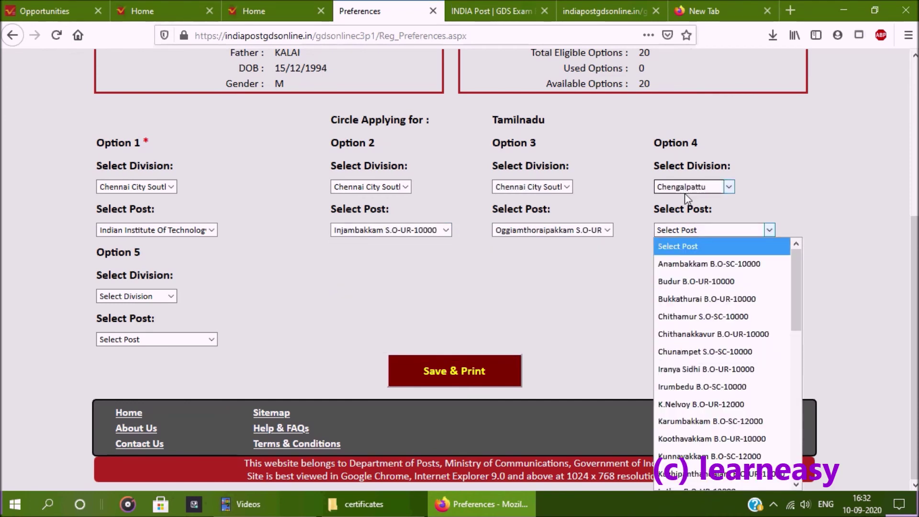
pyautogui.click(683, 320)
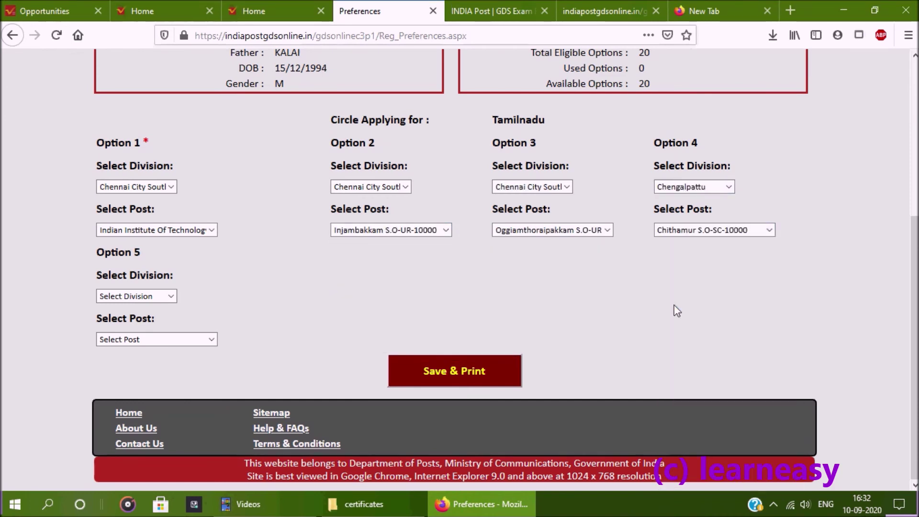
# - Set Option 5 to Coimbatore division with post Chinnavedampatti S.O-UR-10000
pyautogui.click(139, 296)
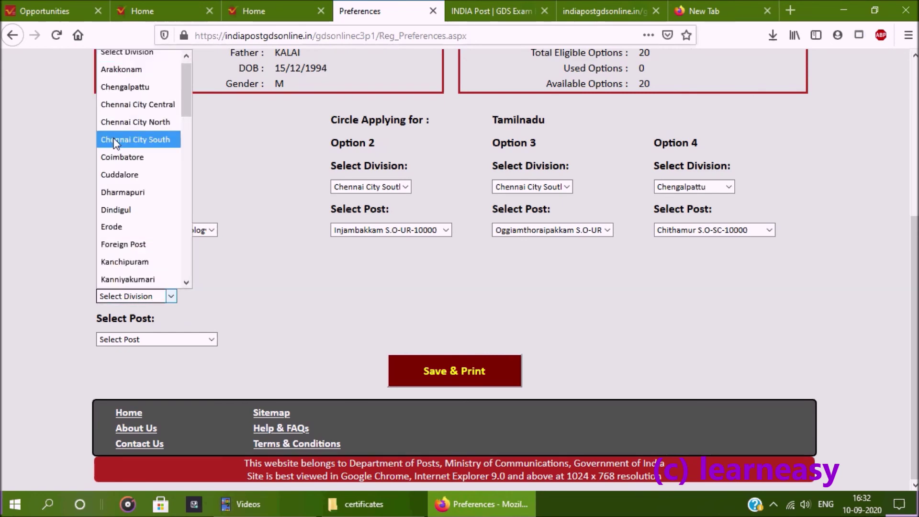
pyautogui.click(125, 157)
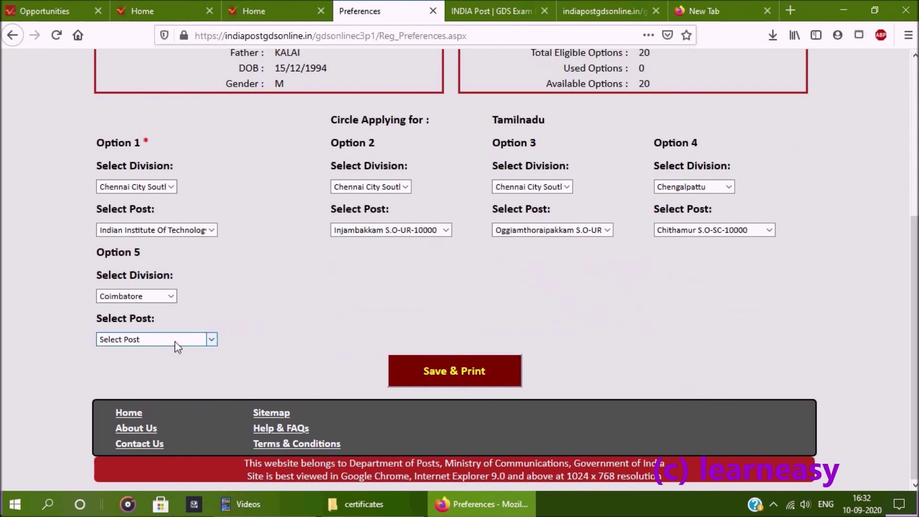
pyautogui.click(175, 340)
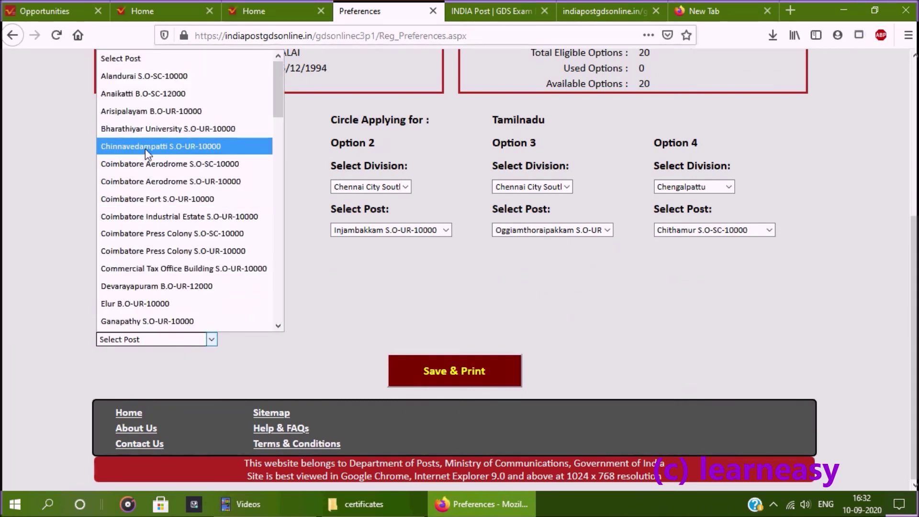
pyautogui.click(179, 146)
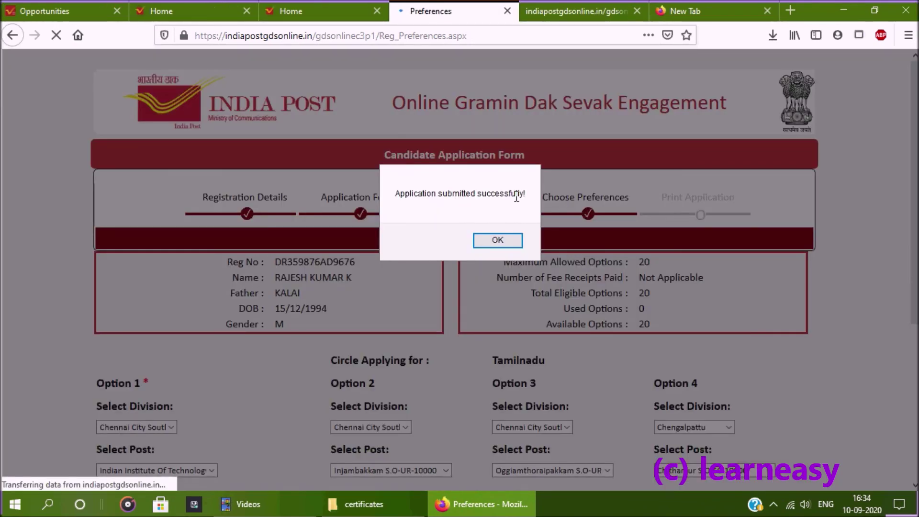
# - Acknowledge the success alert and scroll the printable application down to the preference annexure and back
pyautogui.click(495, 241)
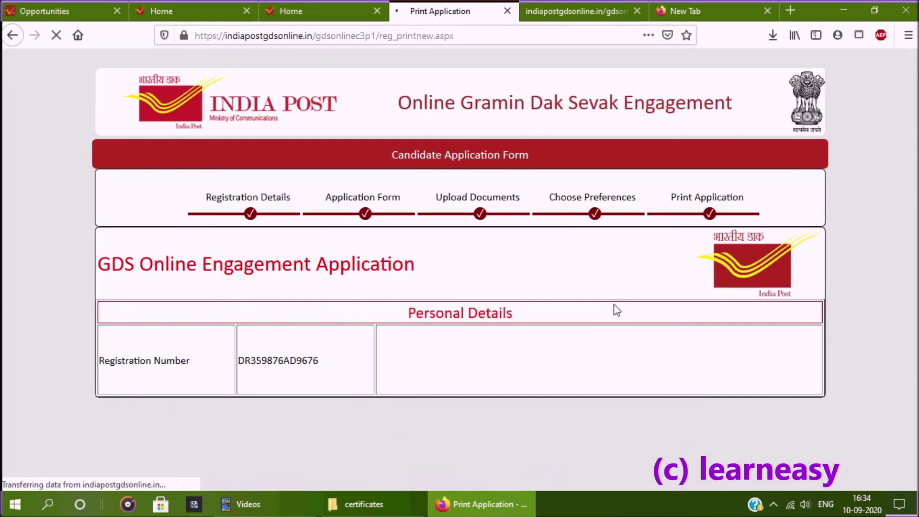
pyautogui.scroll(-15, 611, 311)
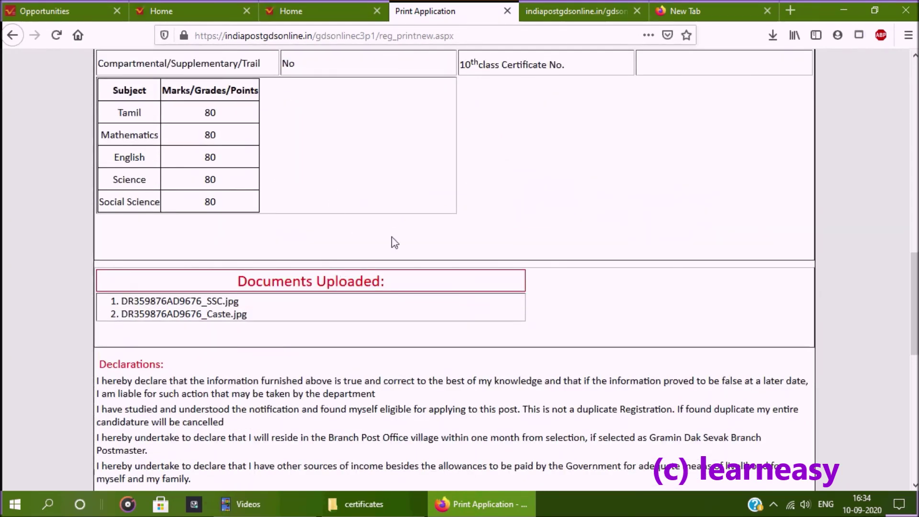
pyautogui.scroll(-10, 391, 239)
pyautogui.scroll(-3, 223, 292)
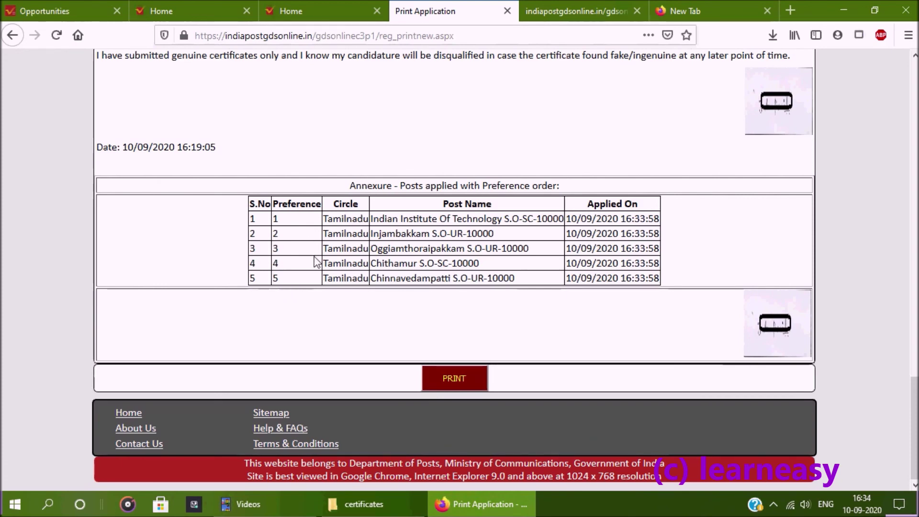
pyautogui.scroll(20, 320, 191)
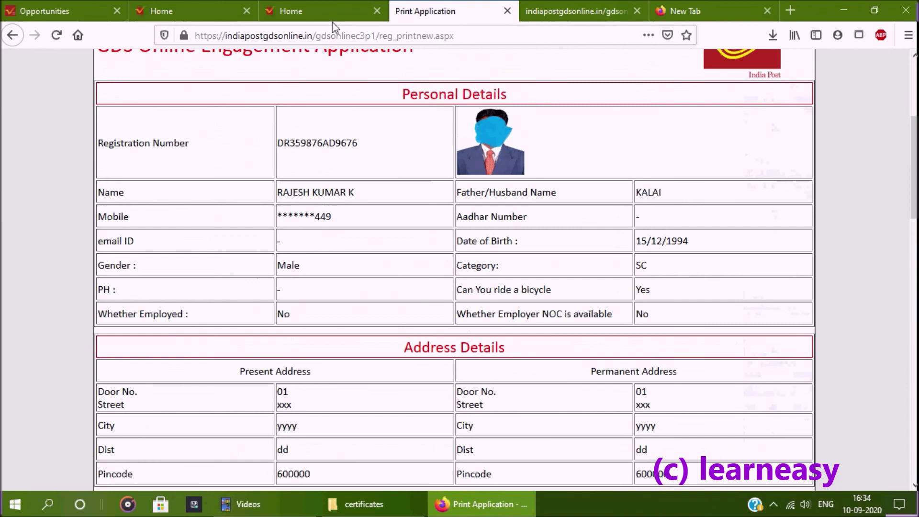
pyautogui.click(333, 12)
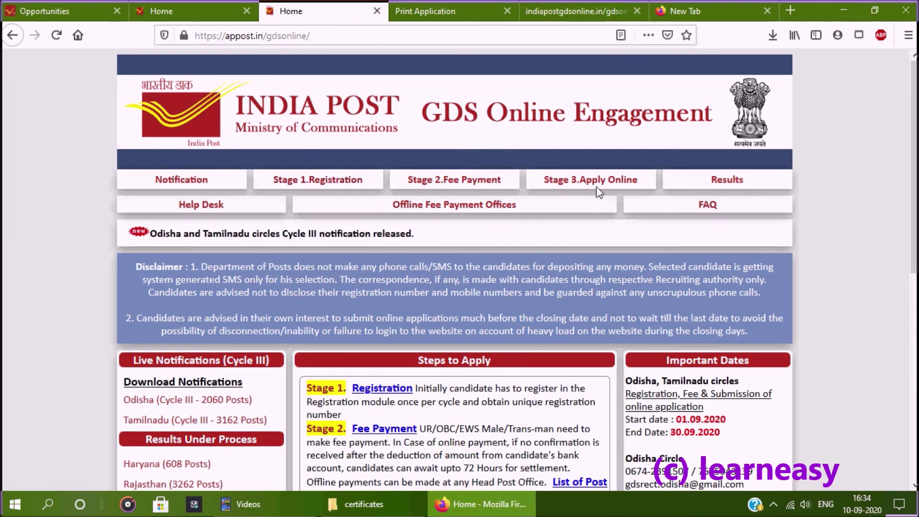
# - Log in again to Apply Online with the registration number and the Tamilnadu circle
pyautogui.moveTo(597, 182)
pyautogui.click(591, 229)
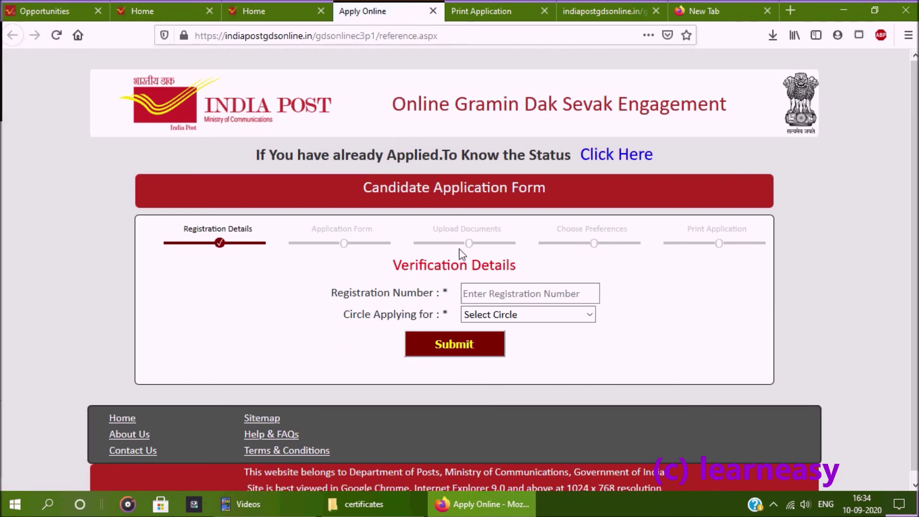
pyautogui.click(507, 286)
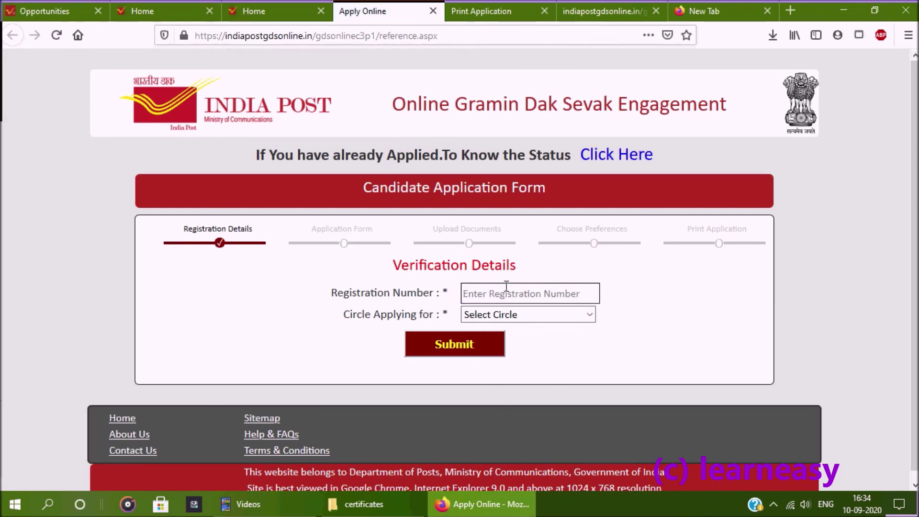
pyautogui.click(513, 320)
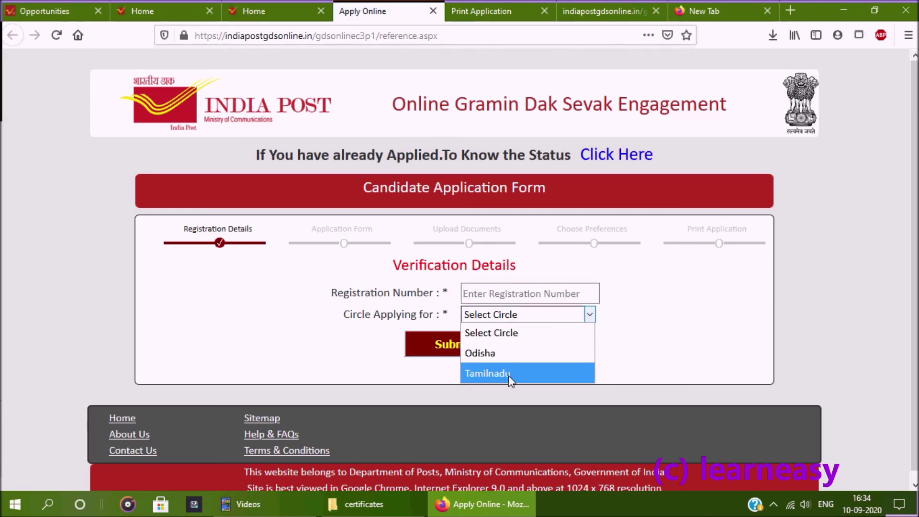
pyautogui.click(509, 375)
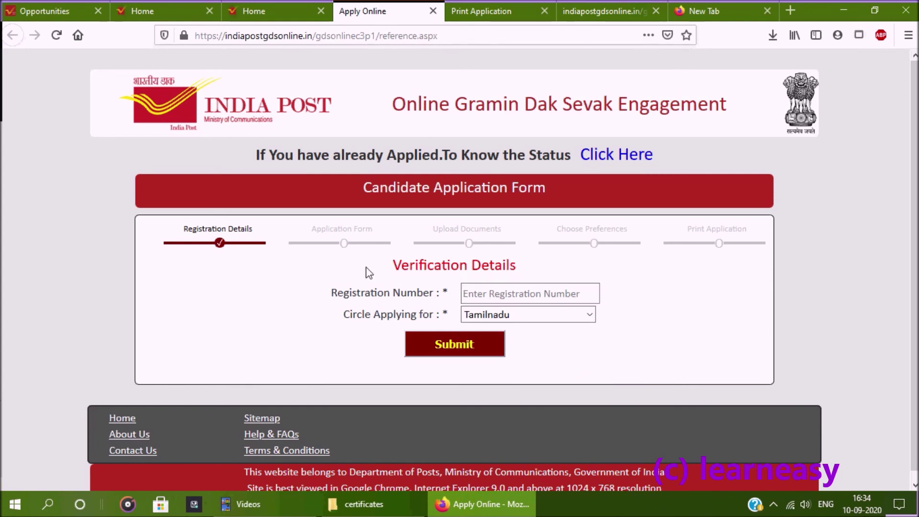
pyautogui.click(457, 350)
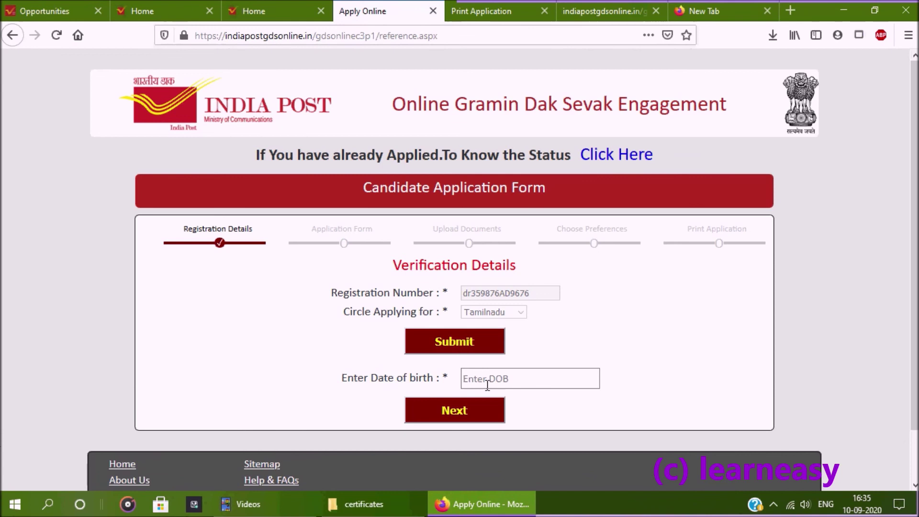
pyautogui.click(489, 383)
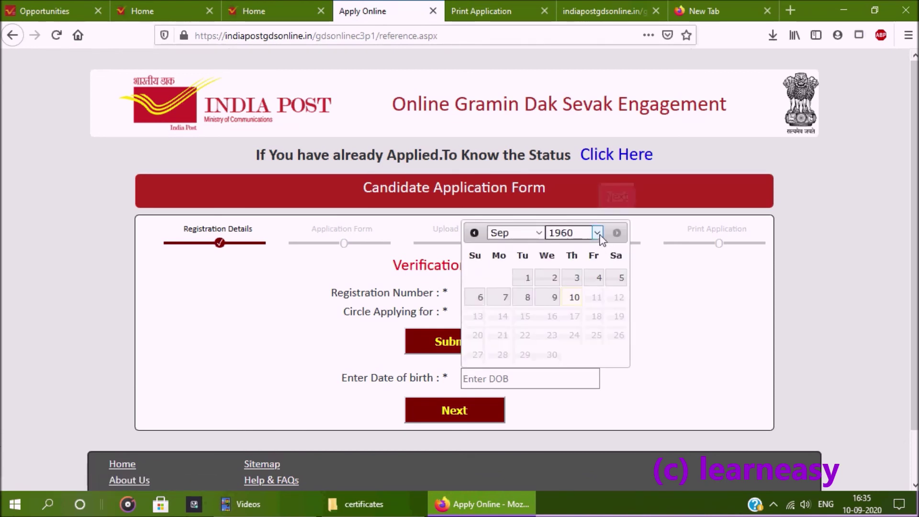
pyautogui.click(596, 233)
pyautogui.scroll(-10, 574, 372)
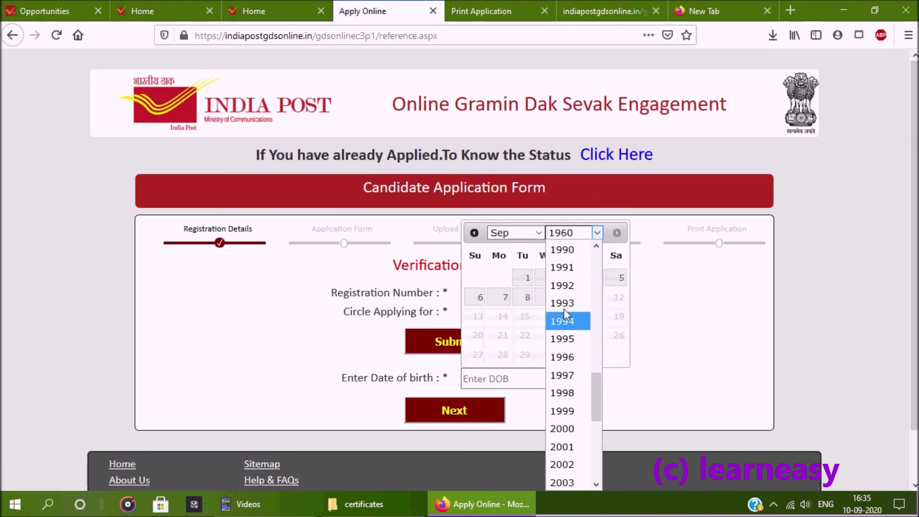
pyautogui.click(565, 319)
pyautogui.click(531, 233)
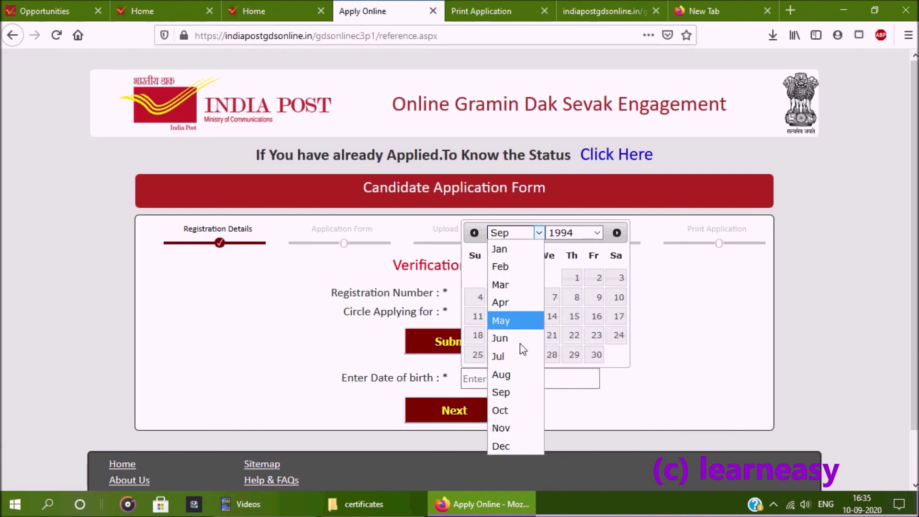
pyautogui.click(511, 445)
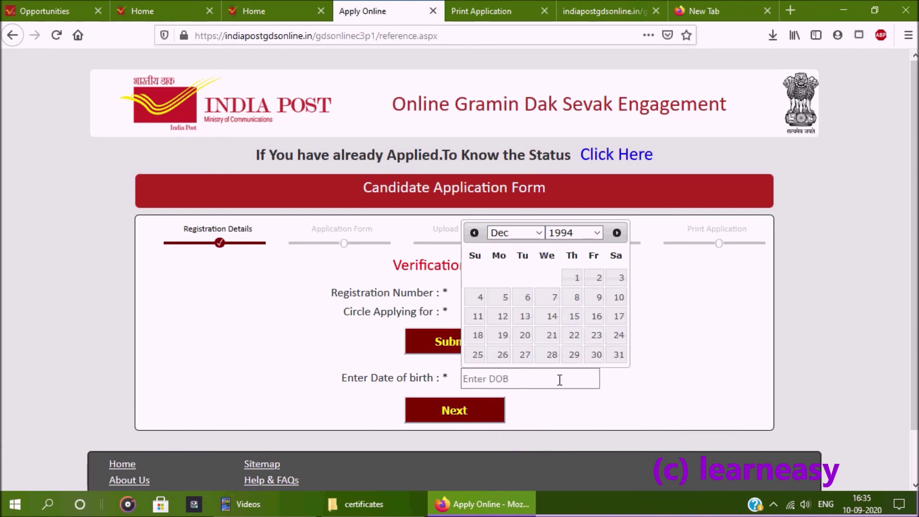
pyautogui.click(575, 315)
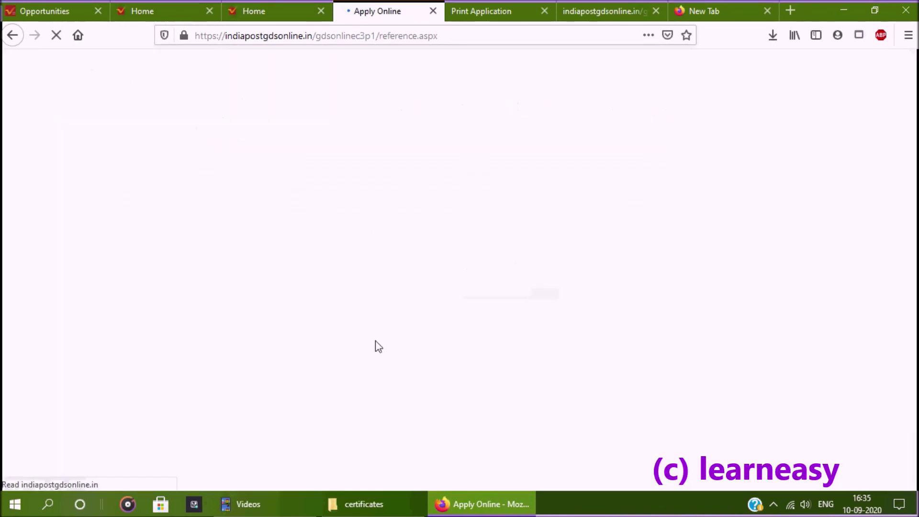
pyautogui.click(454, 411)
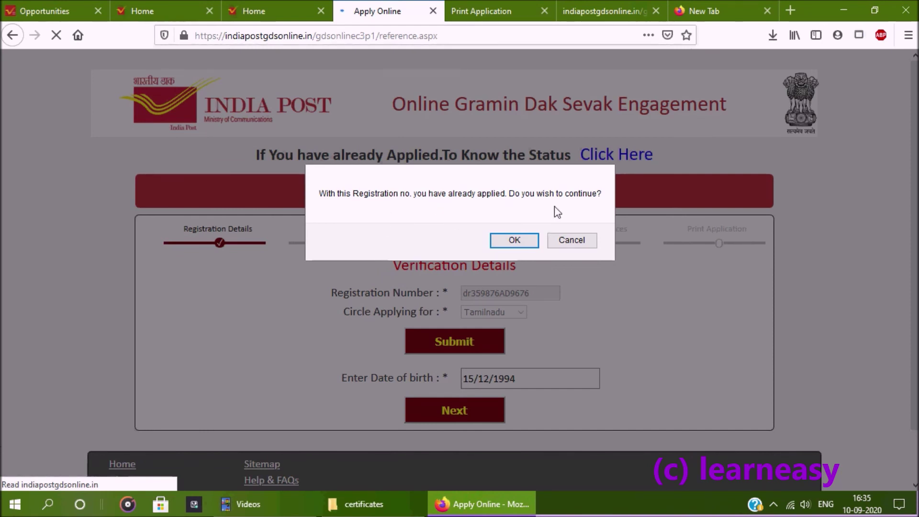
# - Confirm the already-applied dialog and scroll the Preferences page showing 5 used, 15 available options
pyautogui.click(518, 243)
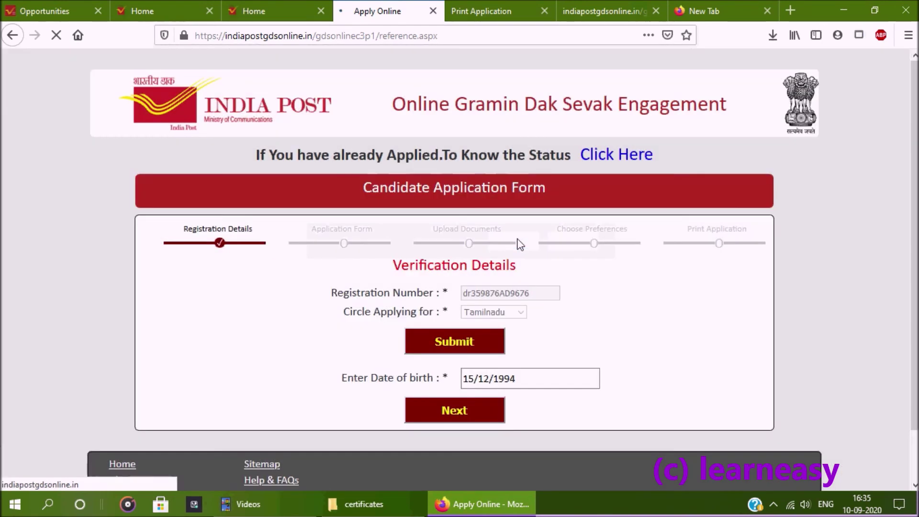
pyautogui.scroll(-4, 517, 239)
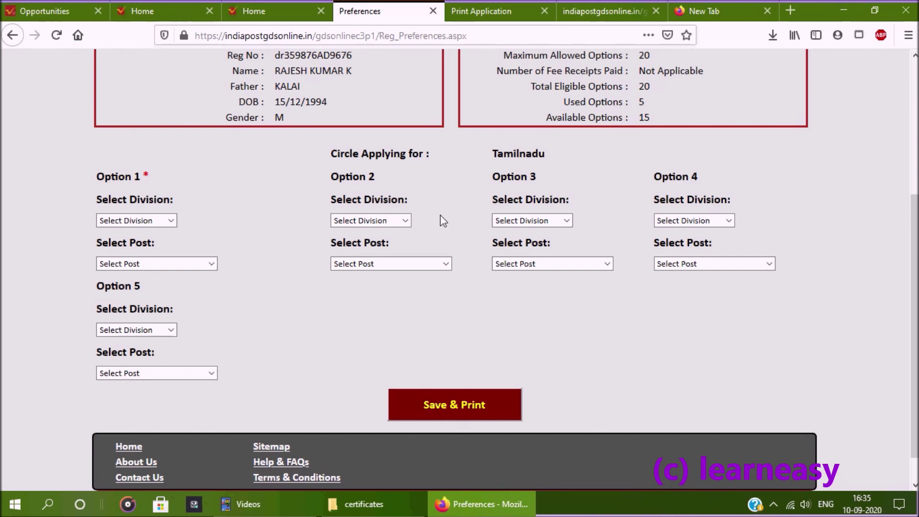
pyautogui.click(285, 7)
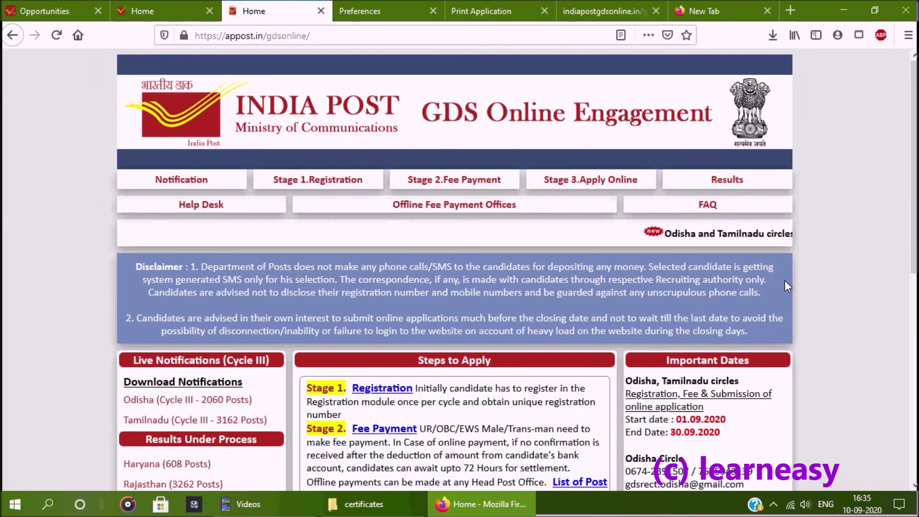
pyautogui.moveTo(608, 189)
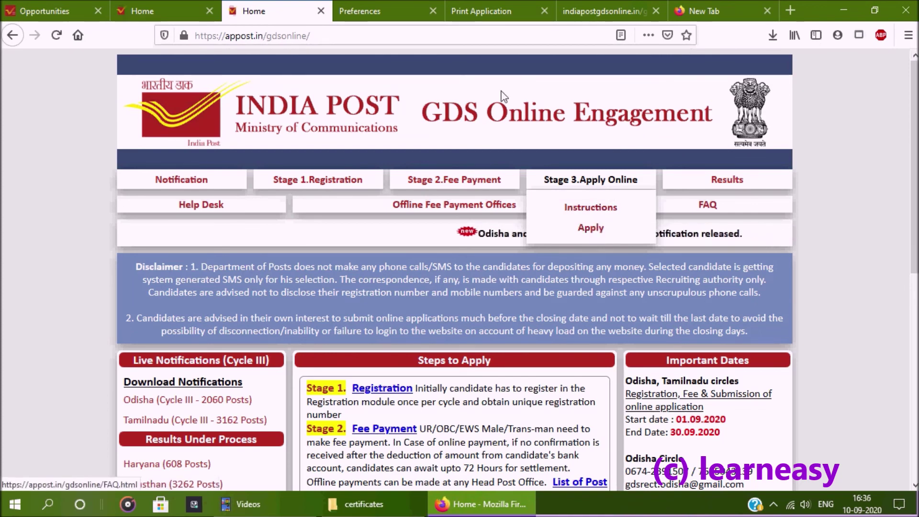
pyautogui.click(379, 10)
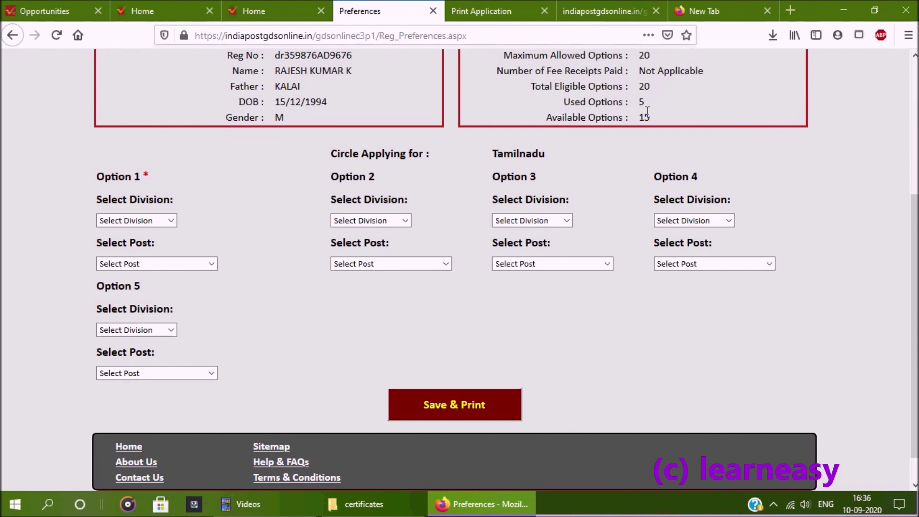
pyautogui.scroll(3, 647, 113)
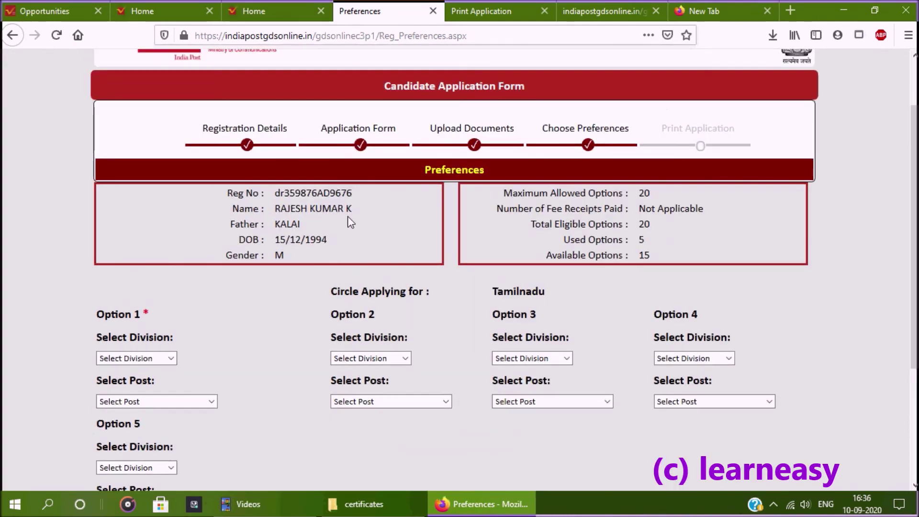